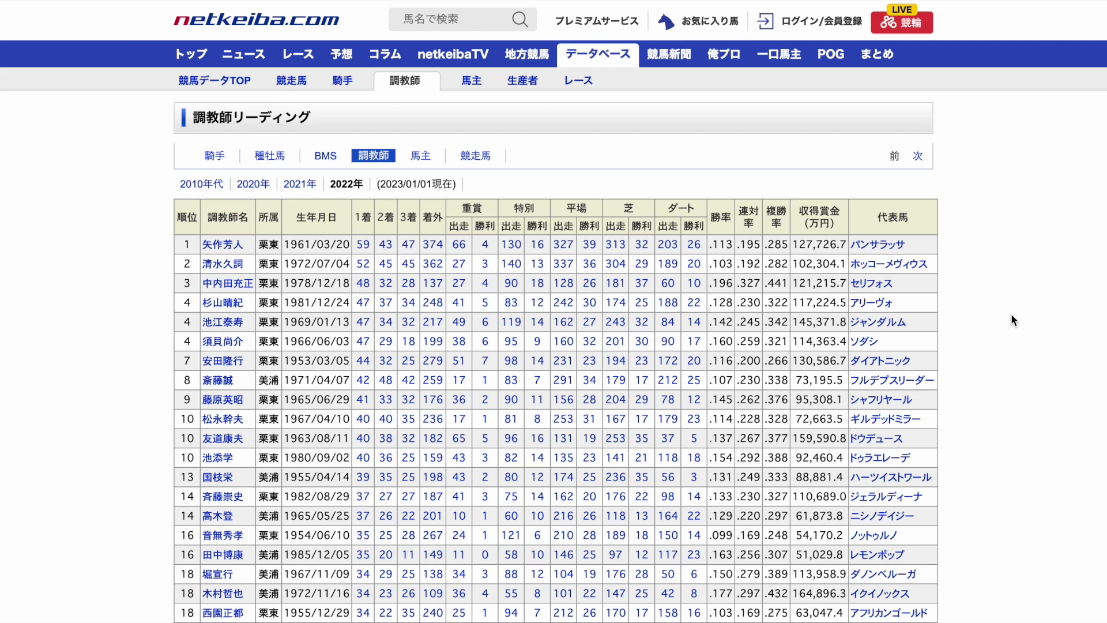
Review the 2022 trainer leading table and examine the graded-race results of the trainer whose representative horse is イクイノックス
{"action": "scroll", "coordinate": [1012, 320], "scroll_direction": "down", "scroll_amount": 1}
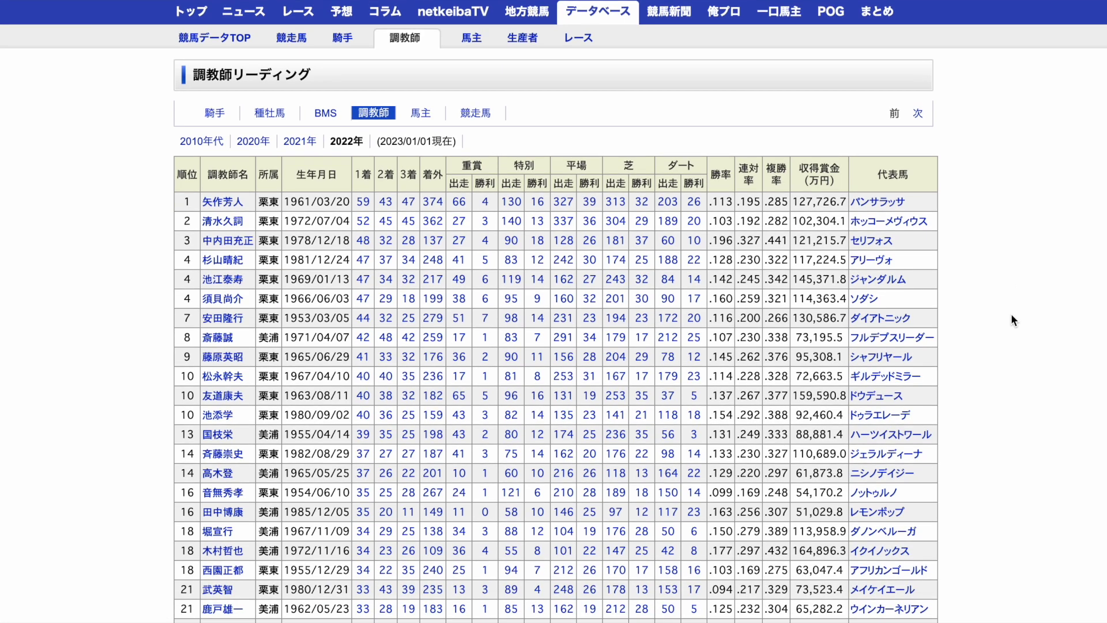
{"action": "scroll", "coordinate": [1011, 320], "scroll_direction": "down", "scroll_amount": 2}
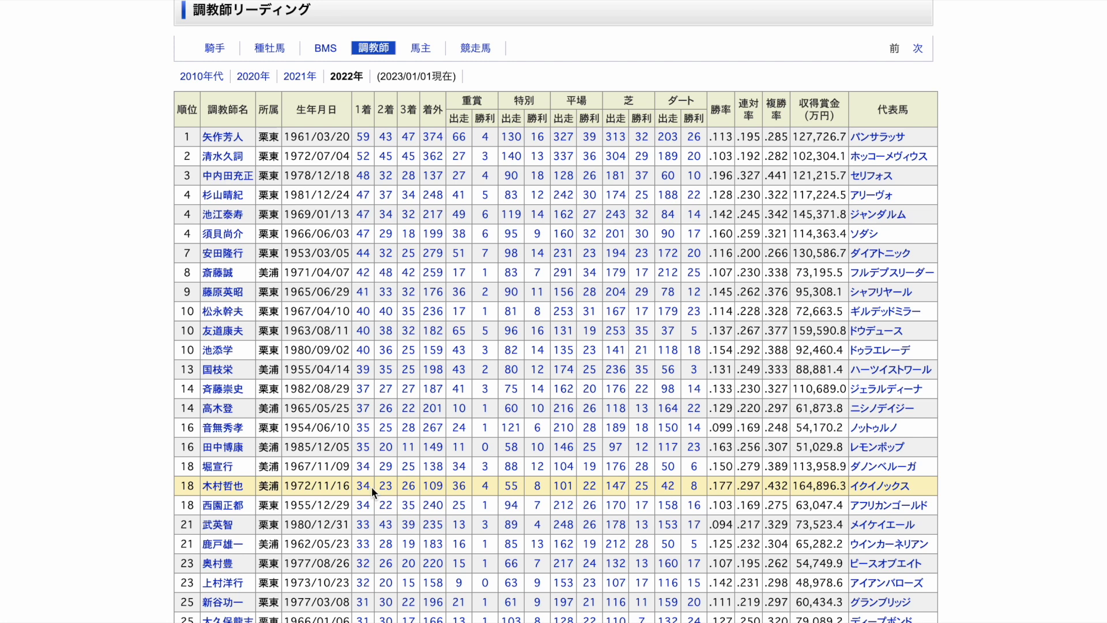
{"action": "left_click", "coordinate": [459, 486]}
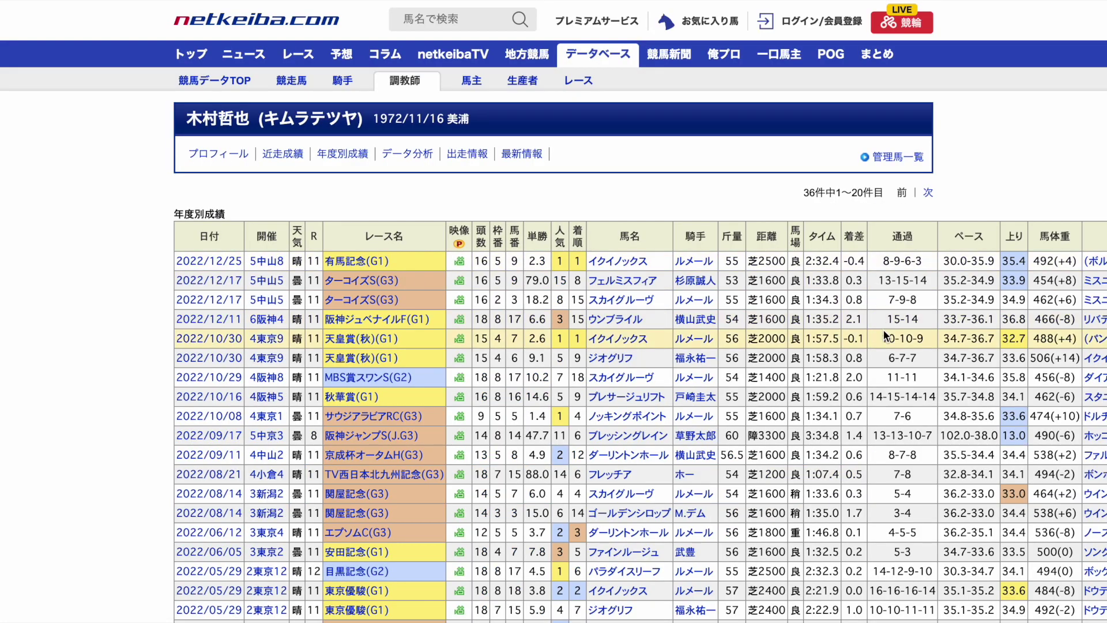
{"action": "scroll", "coordinate": [884, 334], "scroll_direction": "down", "scroll_amount": 2}
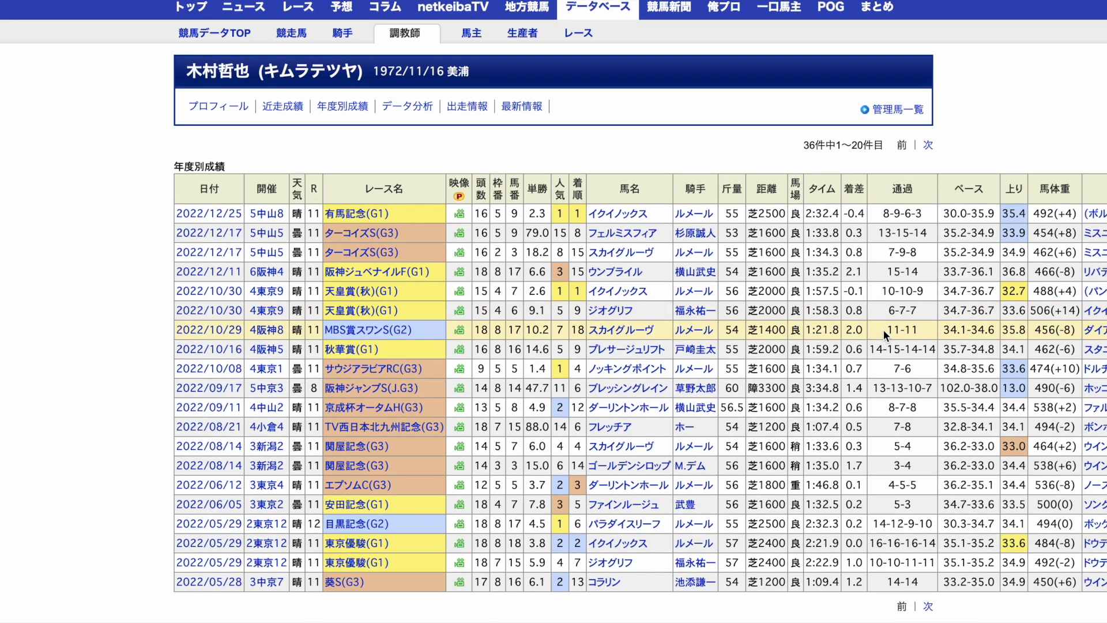
{"action": "scroll", "coordinate": [883, 329], "scroll_direction": "down", "scroll_amount": 1}
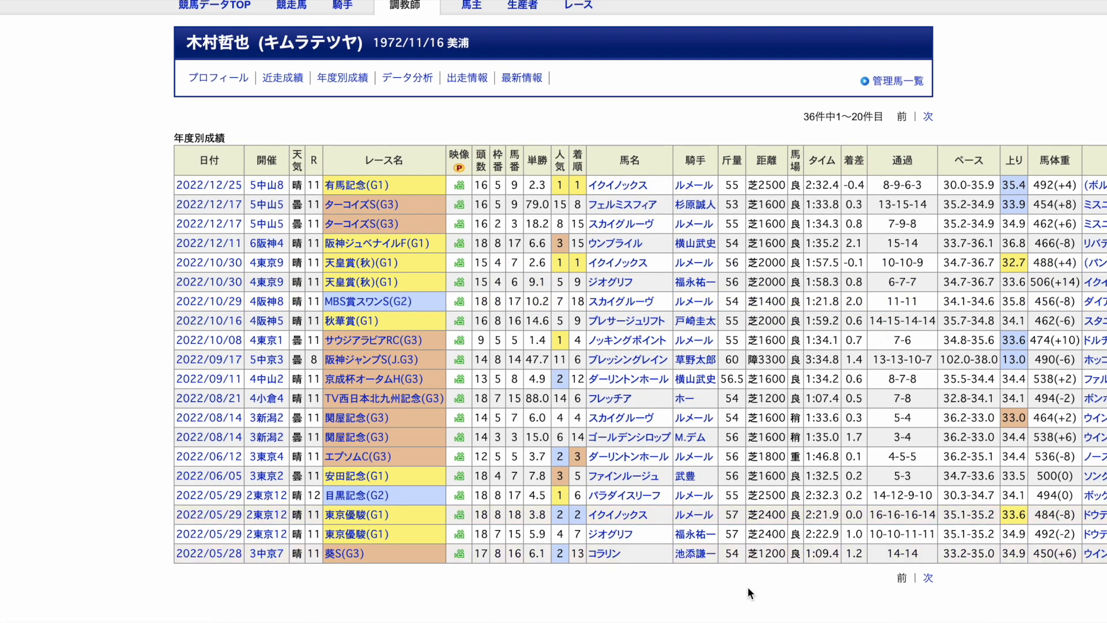
{"action": "scroll", "coordinate": [742, 597], "scroll_direction": "right", "scroll_amount": 3}
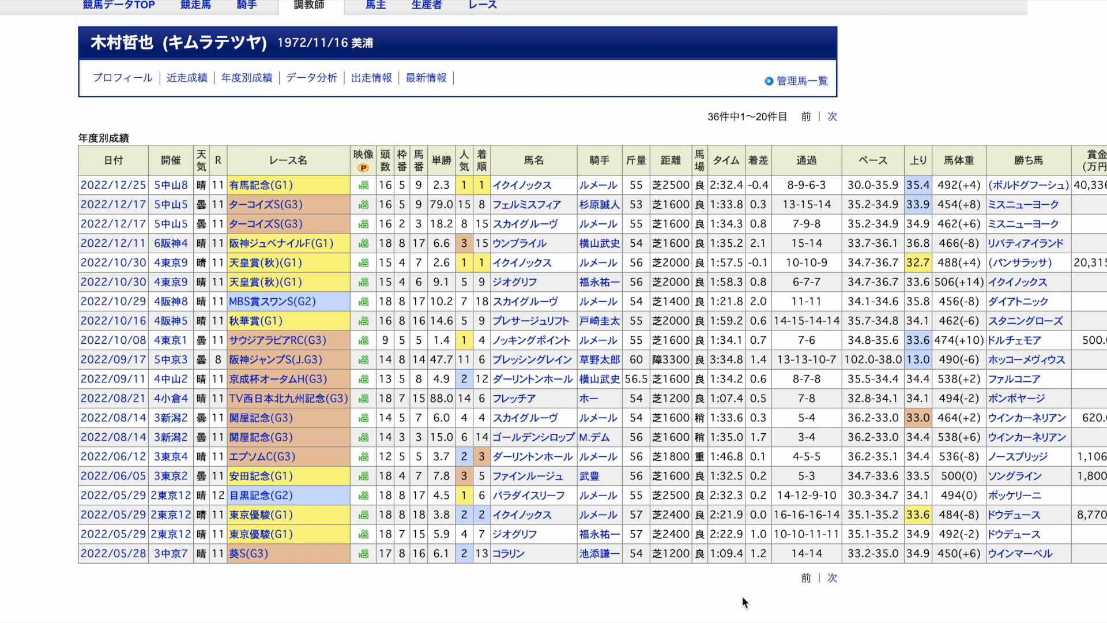
{"action": "key", "text": "alt+Left"}
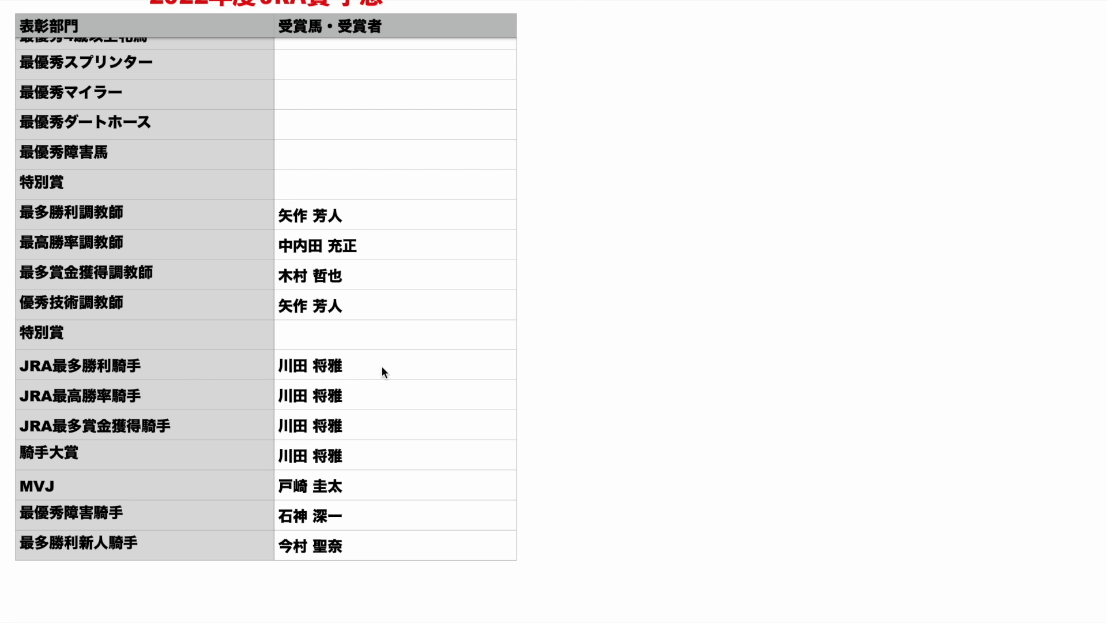
Check the jockey awards from JRA最多勝利騎手 to MVJ in the prediction table against the 2022 MVJ points ranking on the JRA site
{"action": "left_click_drag", "start_coordinate": [384, 372], "coordinate": [144, 456]}
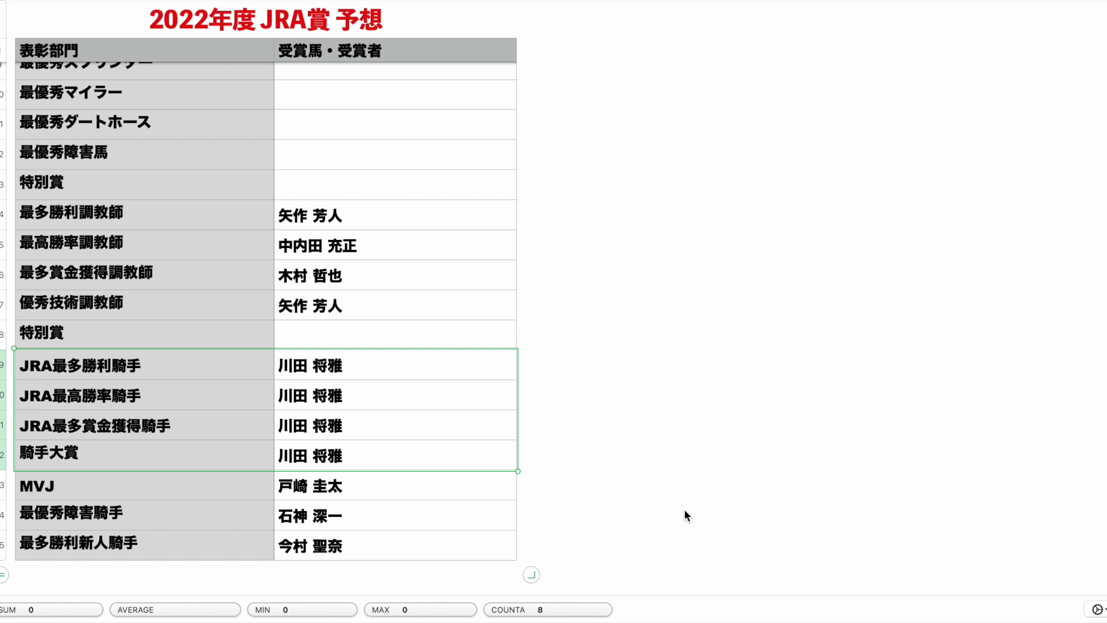
{"action": "left_click", "coordinate": [143, 489]}
{"action": "left_click", "coordinate": [429, 486]}
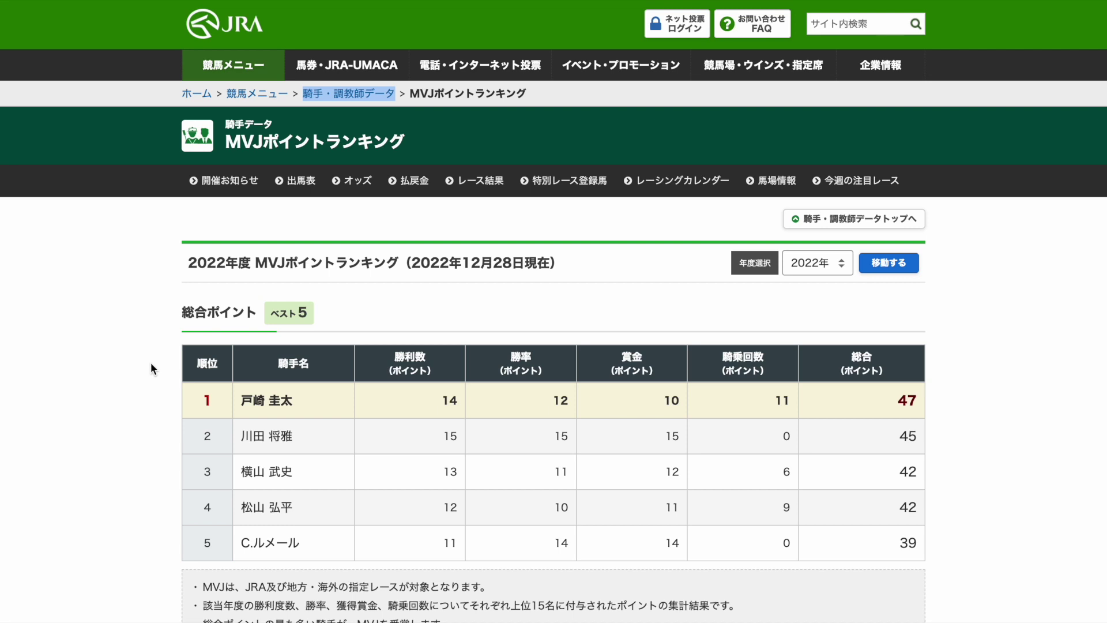
{"action": "scroll", "coordinate": [152, 369], "scroll_direction": "down", "scroll_amount": 2}
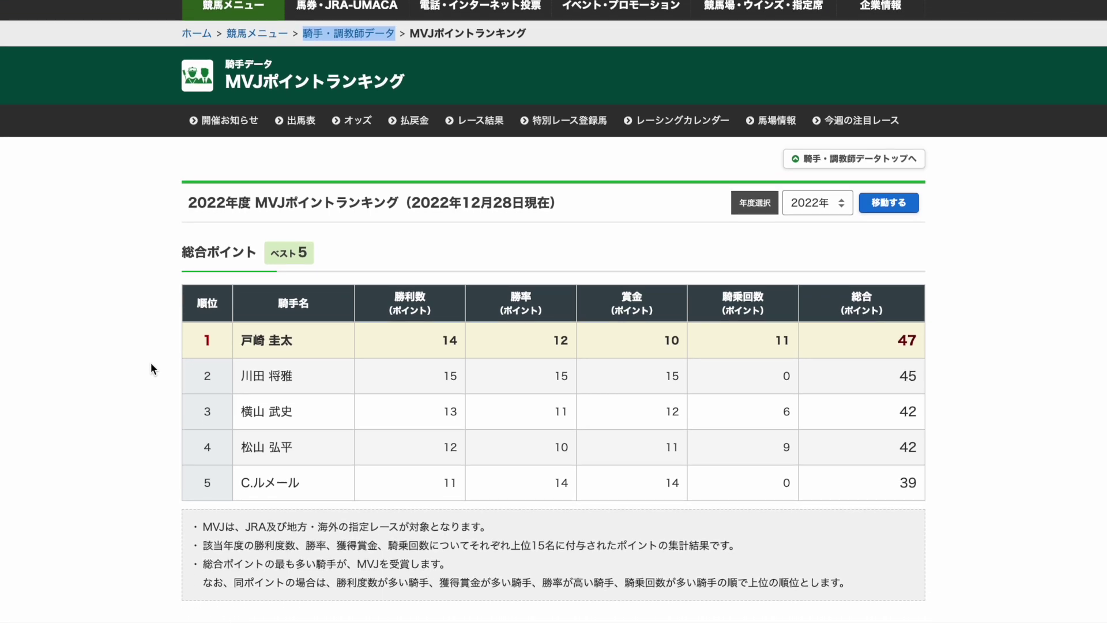
{"action": "scroll", "coordinate": [162, 378], "scroll_direction": "down", "scroll_amount": 2}
{"action": "scroll", "coordinate": [161, 381], "scroll_direction": "down", "scroll_amount": 1}
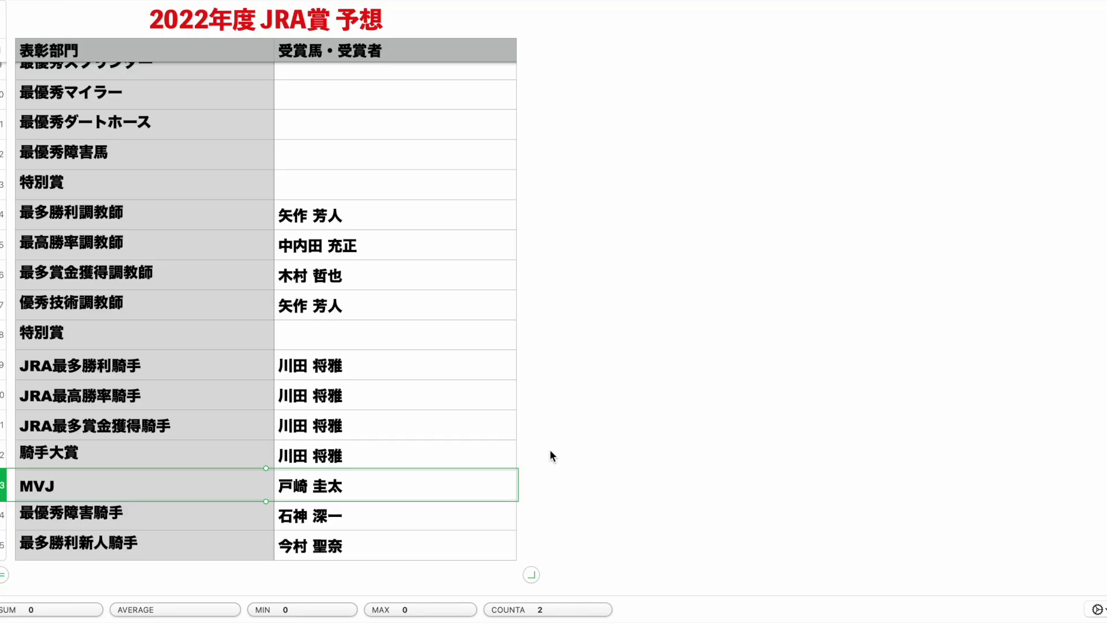
Review the 最優秀障害騎手 and 最多勝利新人騎手 entries in the 2022 JRA award prediction table
{"action": "scroll", "coordinate": [548, 448], "scroll_direction": "down", "scroll_amount": 2}
{"action": "left_click", "coordinate": [373, 460]}
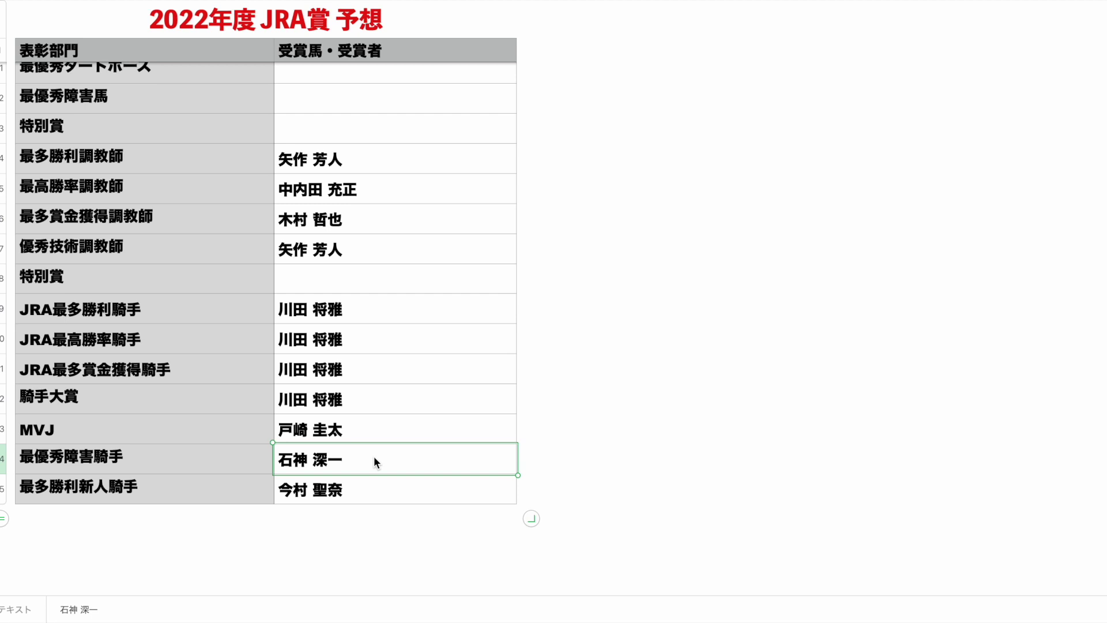
{"action": "left_click", "coordinate": [195, 489]}
{"action": "left_click", "coordinate": [363, 492]}
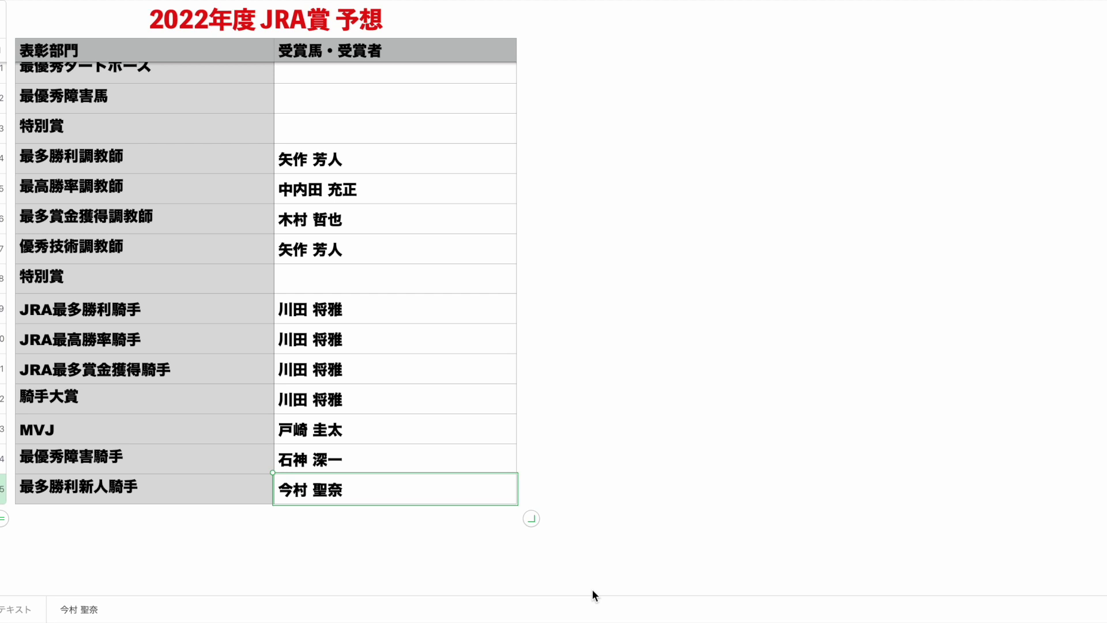
{"action": "left_click", "coordinate": [638, 527]}
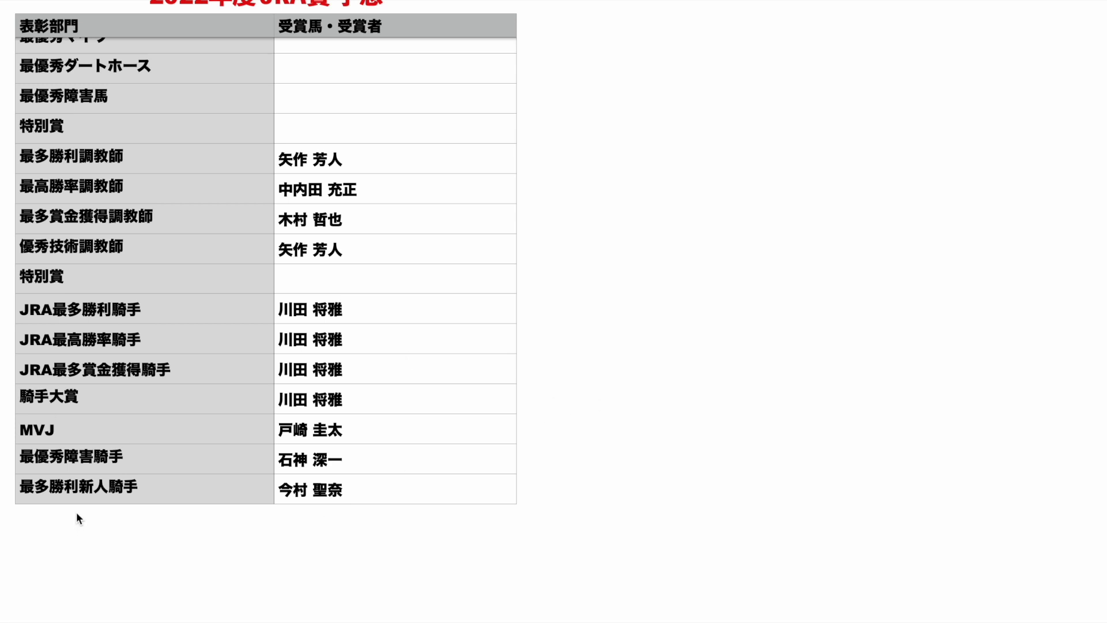
{"action": "left_click", "coordinate": [93, 487]}
{"action": "left_click", "coordinate": [3, 489]}
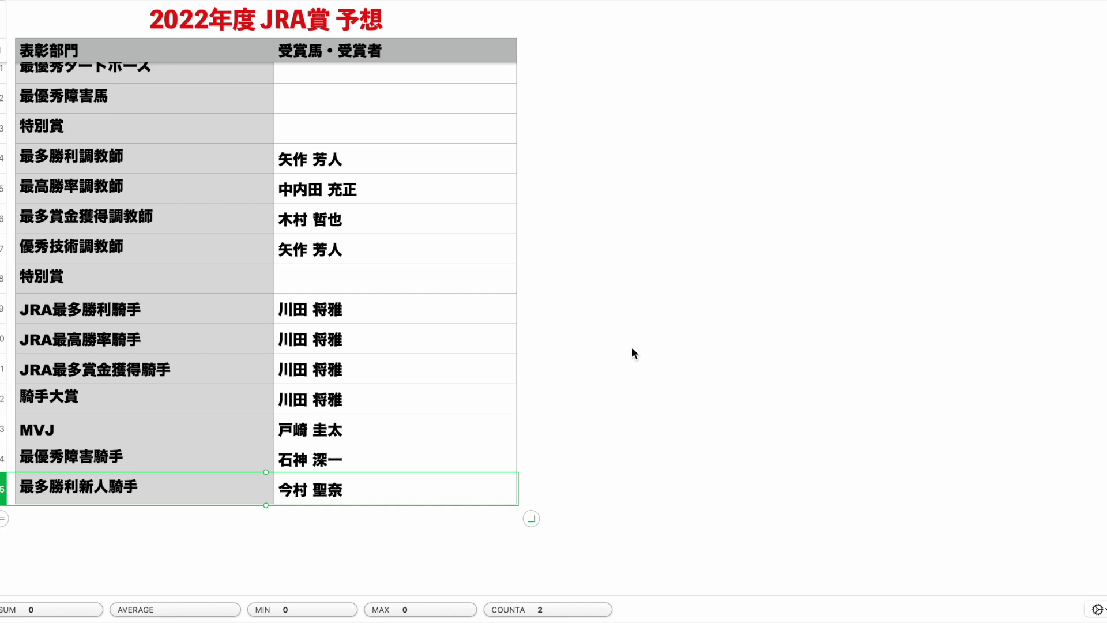
Highlight the horse award rows from 年度代表馬 through 特別賞 in the prediction table to look over the categories
{"action": "scroll", "coordinate": [632, 349], "scroll_direction": "up", "scroll_amount": 5}
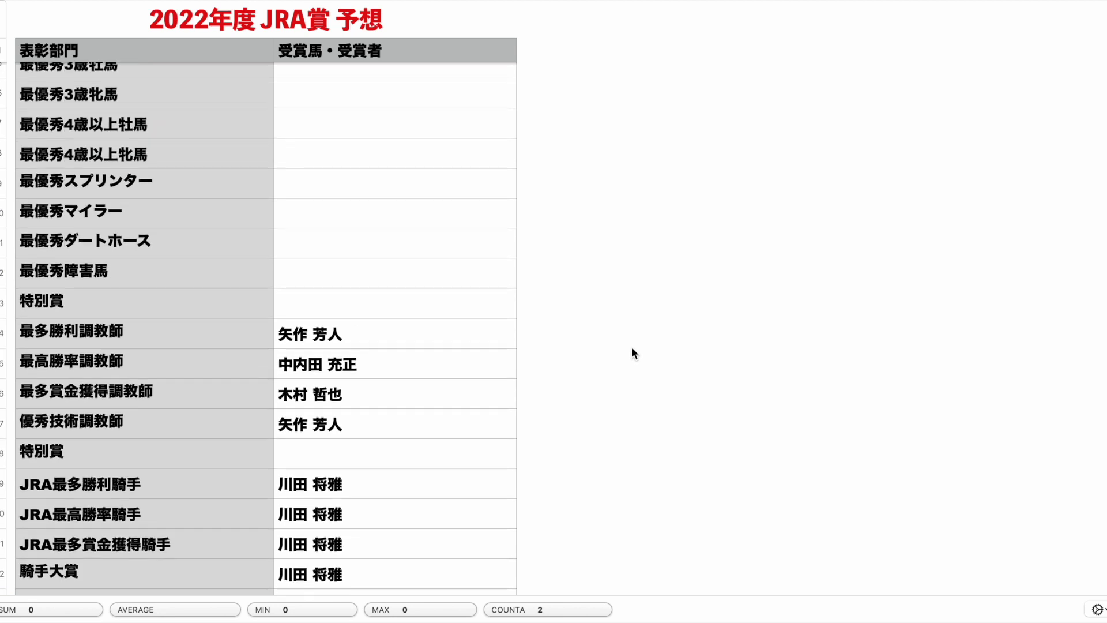
{"action": "scroll", "coordinate": [631, 347], "scroll_direction": "up", "scroll_amount": 3}
{"action": "scroll", "coordinate": [631, 352], "scroll_direction": "up", "scroll_amount": 1}
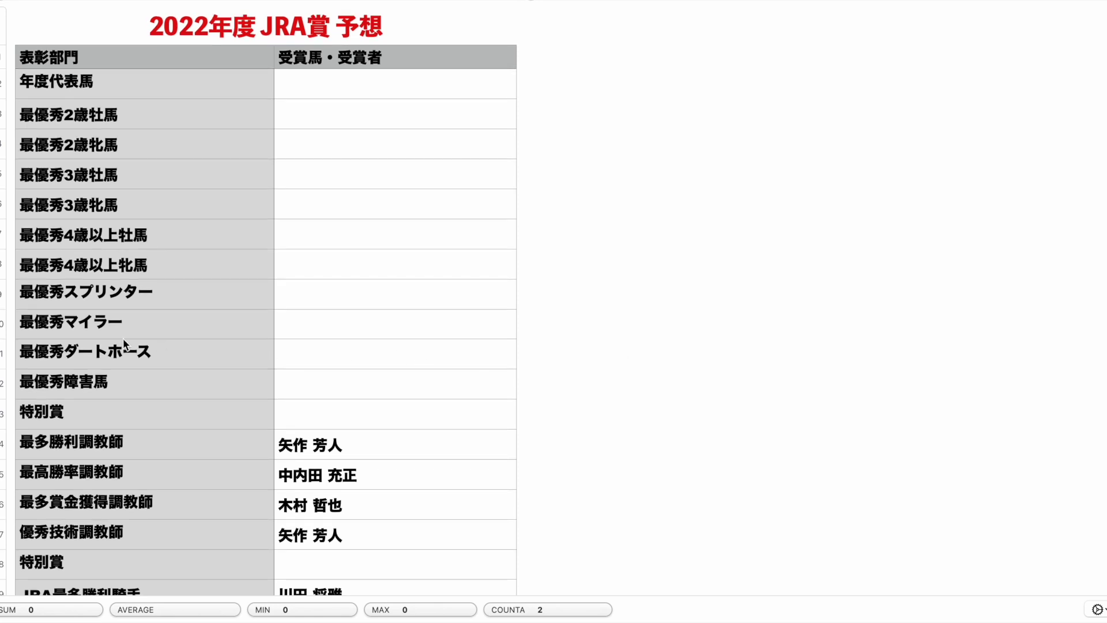
{"action": "left_click_drag", "start_coordinate": [3, 82], "coordinate": [14, 413]}
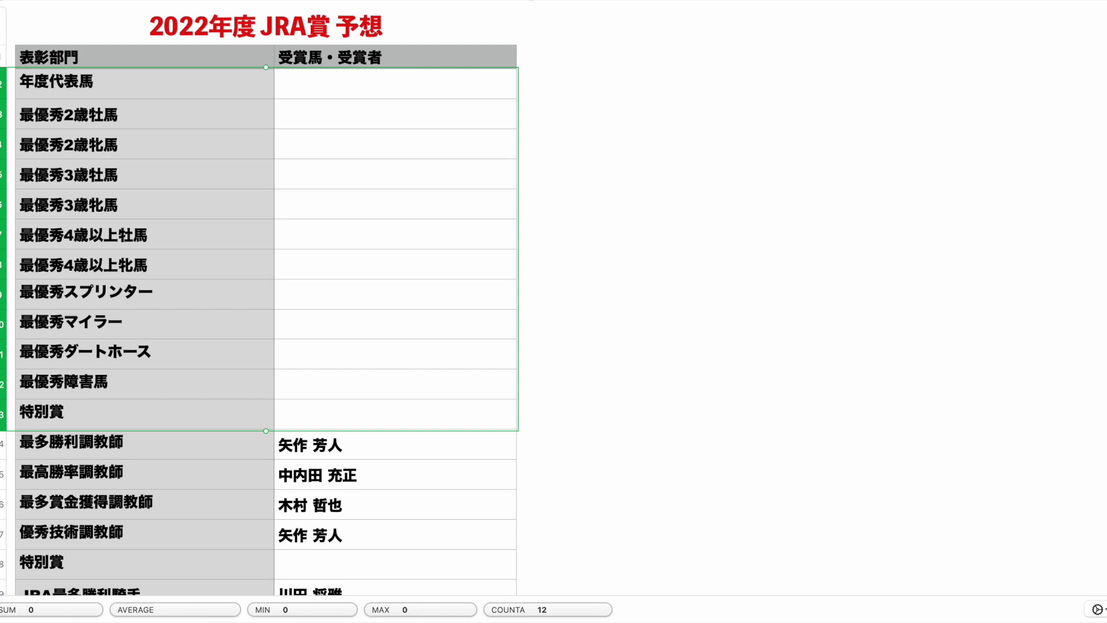
{"action": "left_click", "coordinate": [670, 81]}
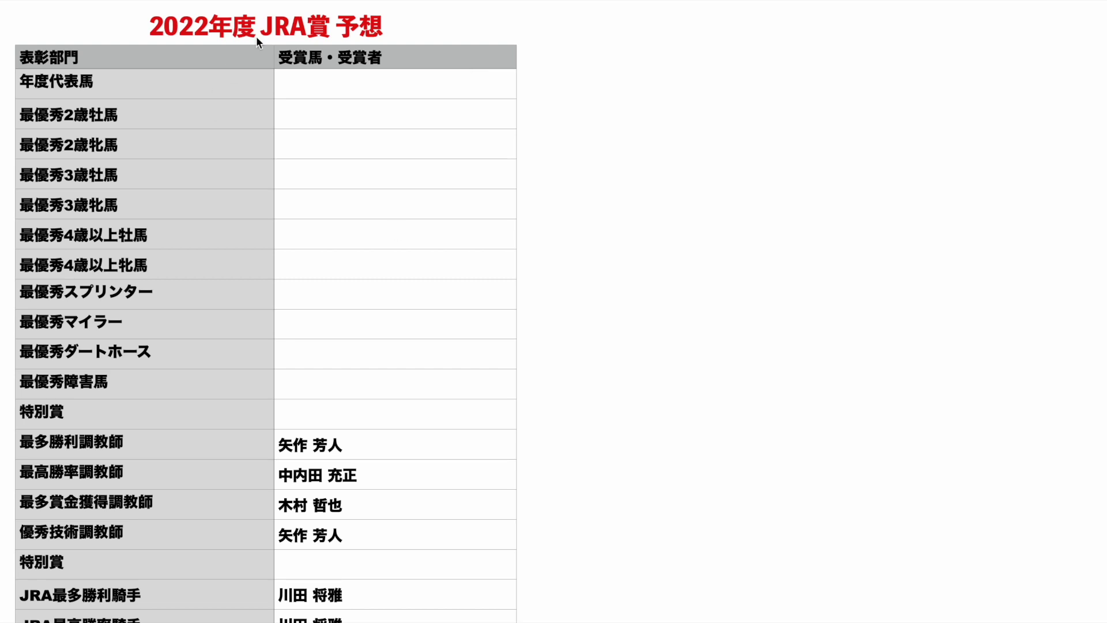
Look over the 2020 JRA awards and the earlier prediction table, and open the 2022 リーディングホース（3歳以上） PDF on the JRA site
{"action": "left_click", "coordinate": [647, 197]}
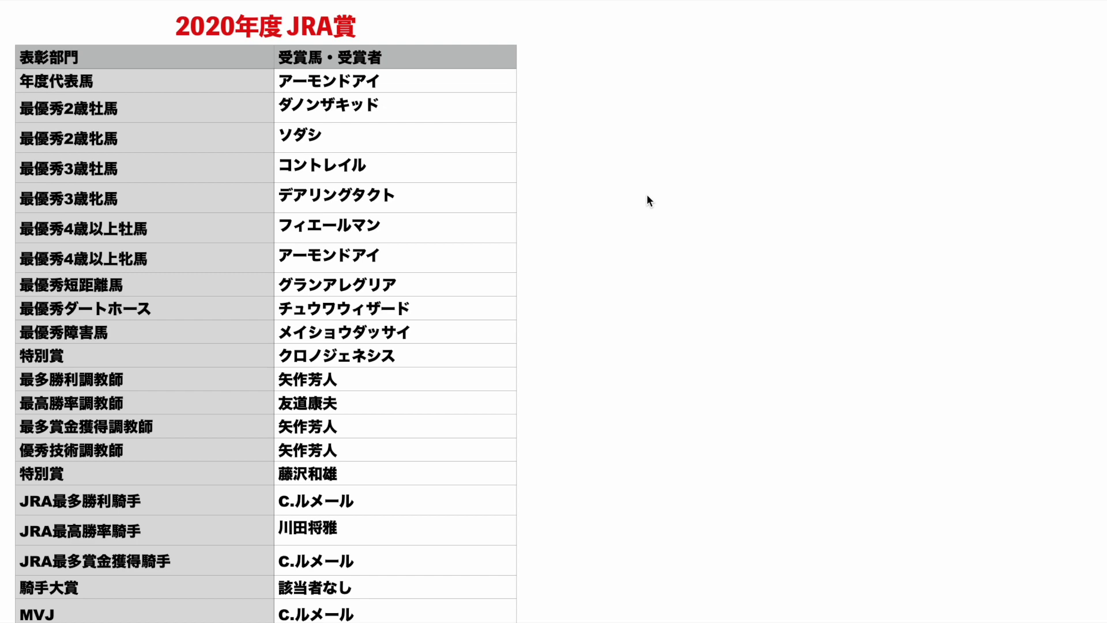
{"action": "left_click", "coordinate": [409, 351]}
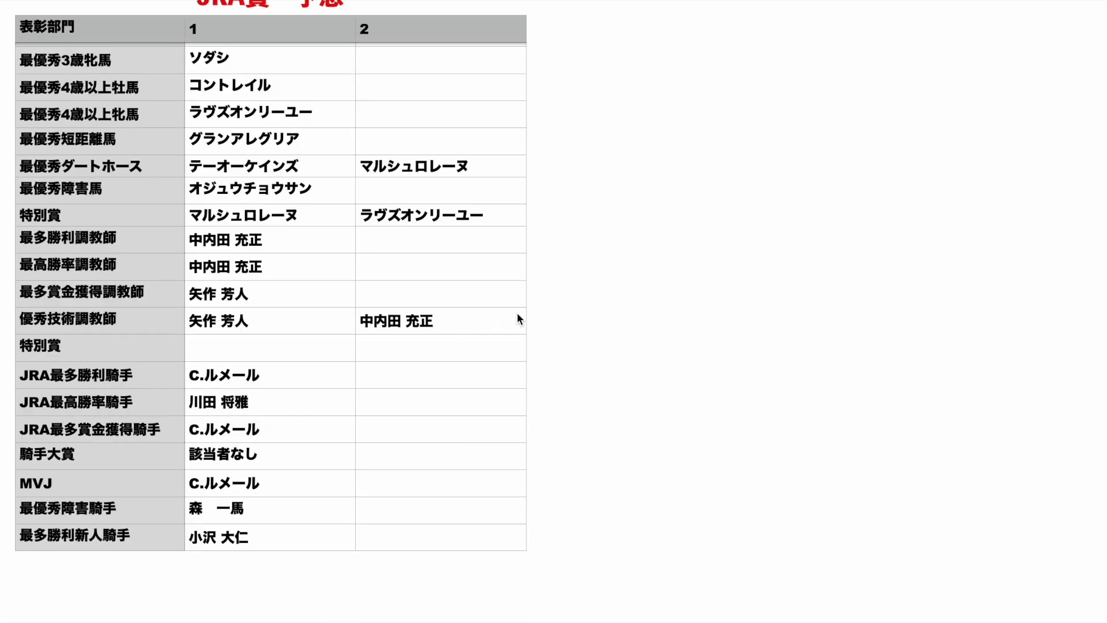
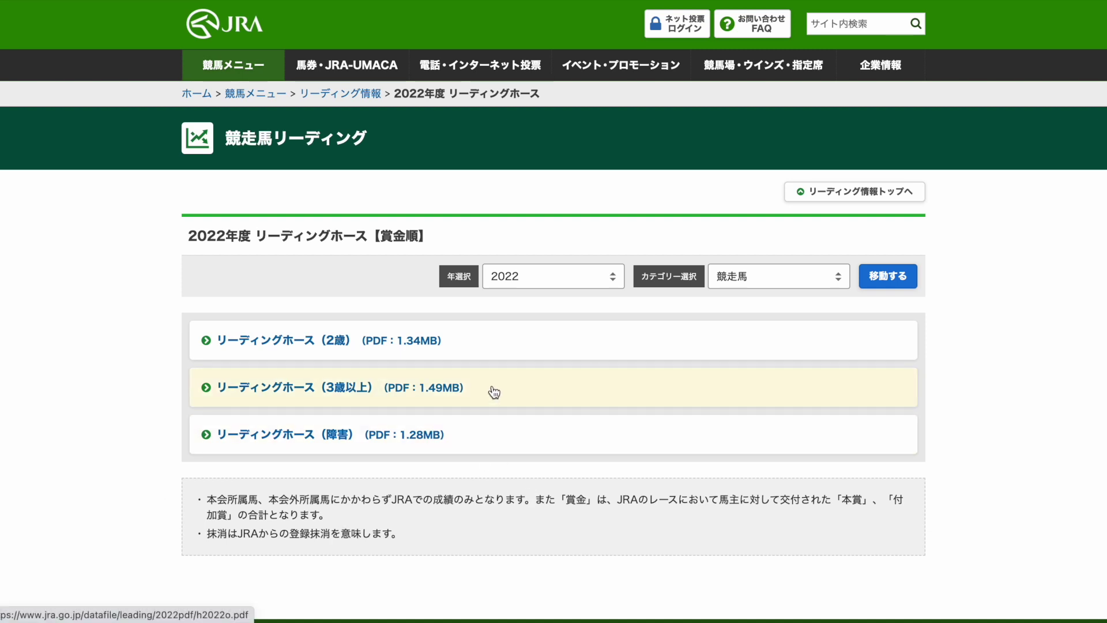
{"action": "left_click", "coordinate": [489, 391]}
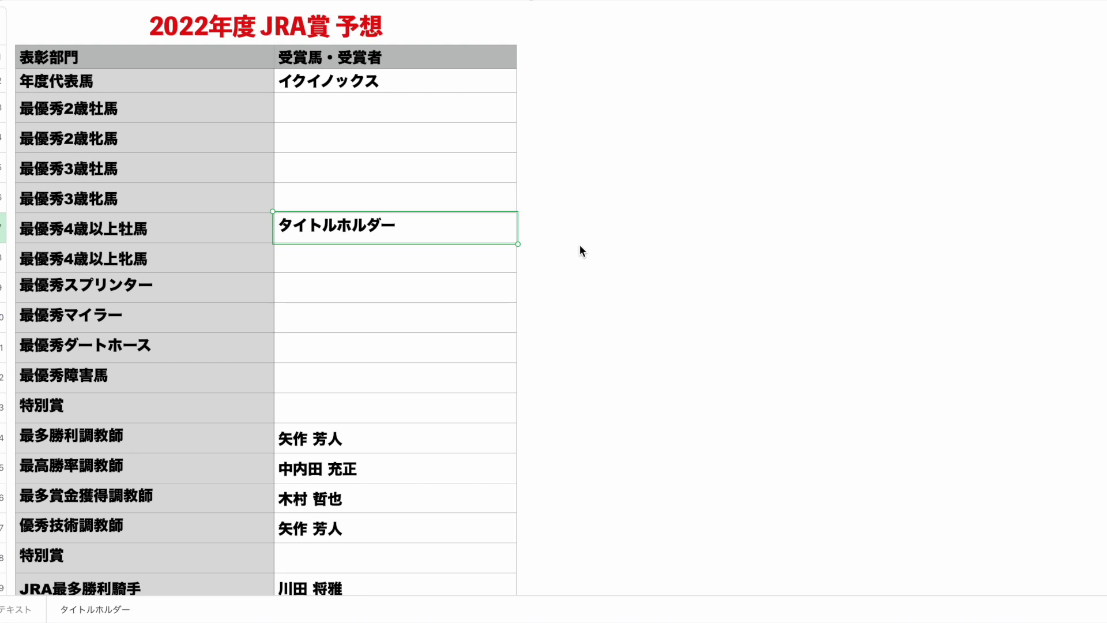
Enter イクイノックス as the 最優秀3歳牡馬 winner in the 2022 prediction table
{"action": "left_click", "coordinate": [407, 171]}
{"action": "type", "text": "イクイノックス"}
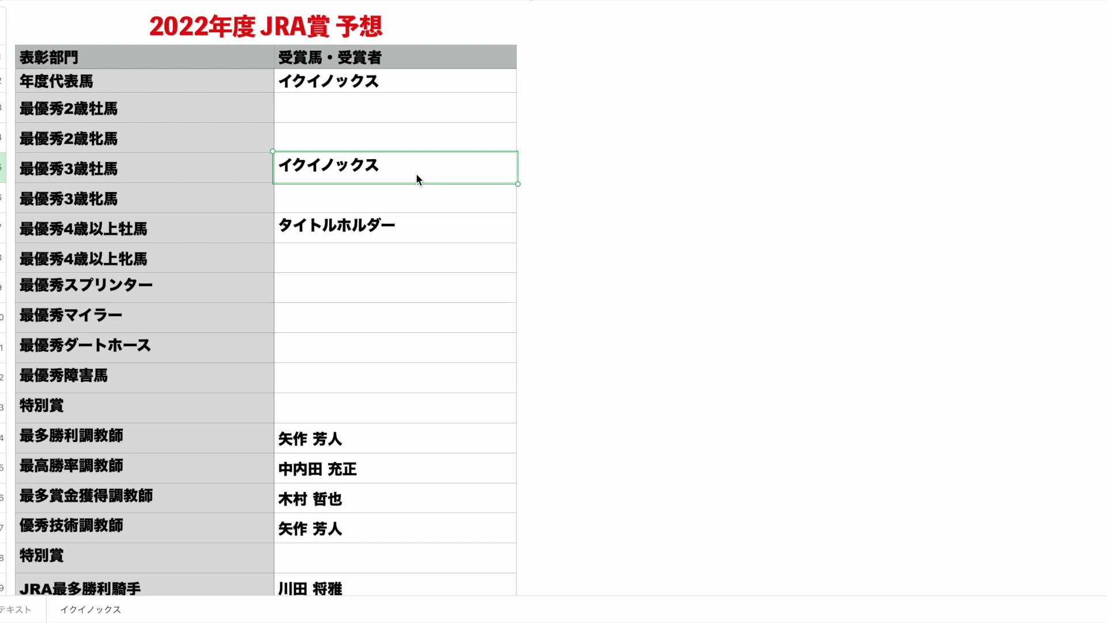
Compare the predicted horses for 年度代表馬, 最優秀3歳牡馬 and 最優秀4歳以上牡馬 in the table
{"action": "left_click", "coordinate": [466, 85]}
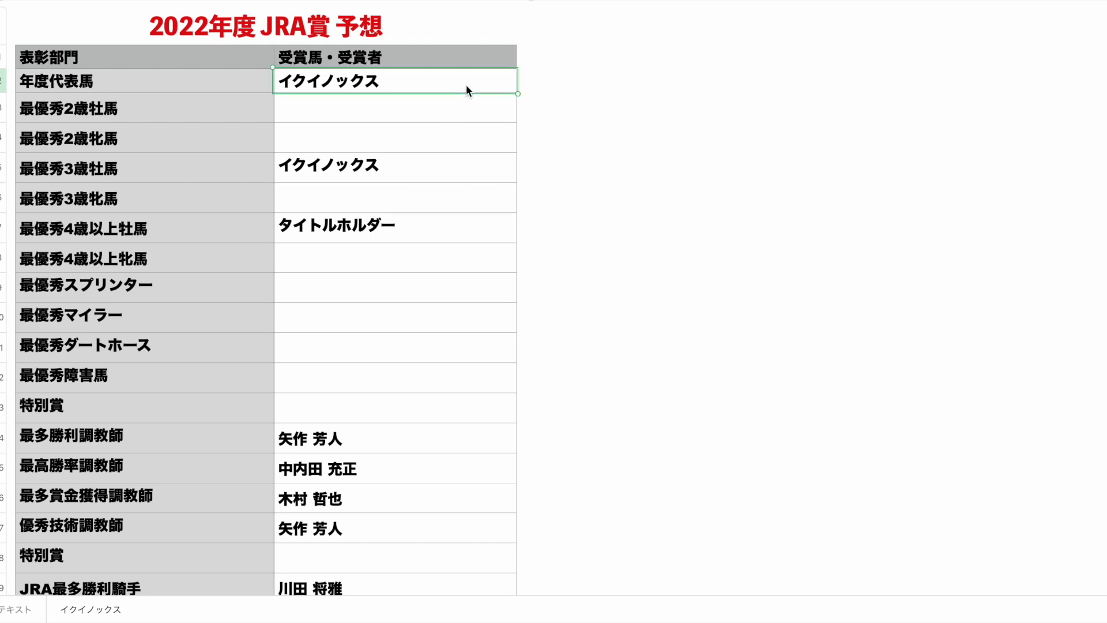
{"action": "left_click", "coordinate": [358, 167]}
{"action": "left_click", "coordinate": [369, 228]}
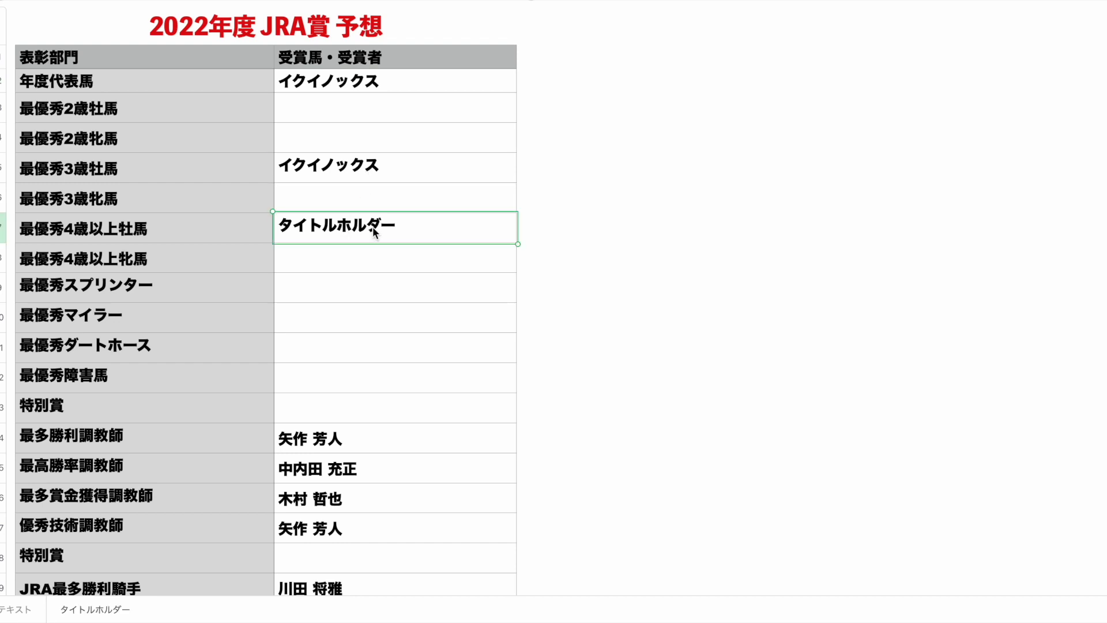
{"action": "left_click", "coordinate": [357, 173]}
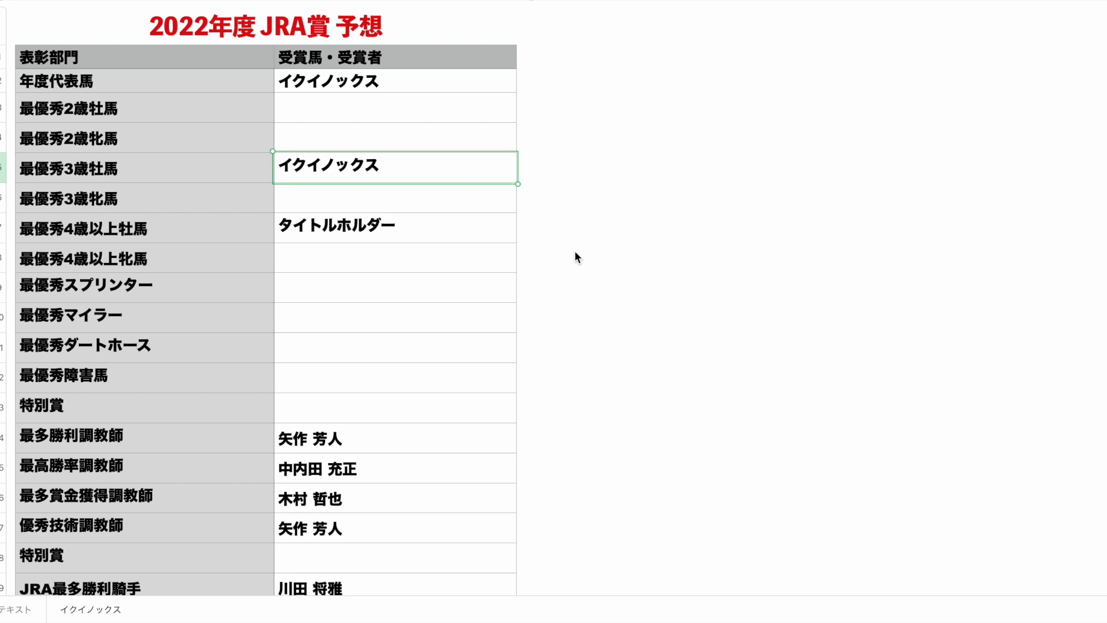
{"action": "left_click", "coordinate": [142, 89]}
{"action": "left_click", "coordinate": [129, 169]}
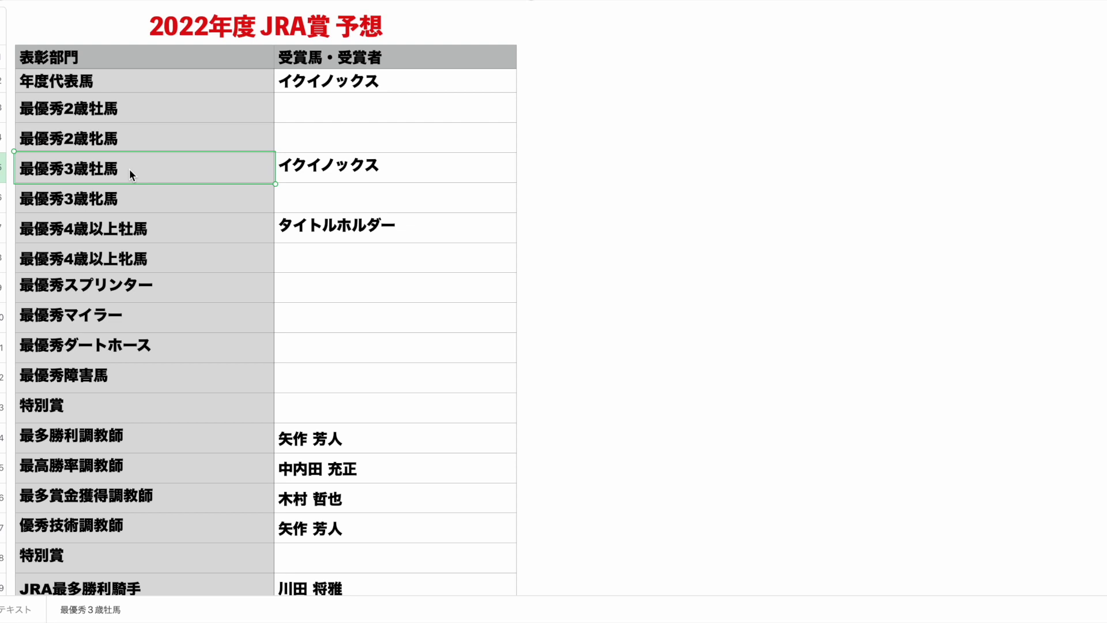
{"action": "left_click", "coordinate": [211, 86]}
{"action": "left_click", "coordinate": [410, 82]}
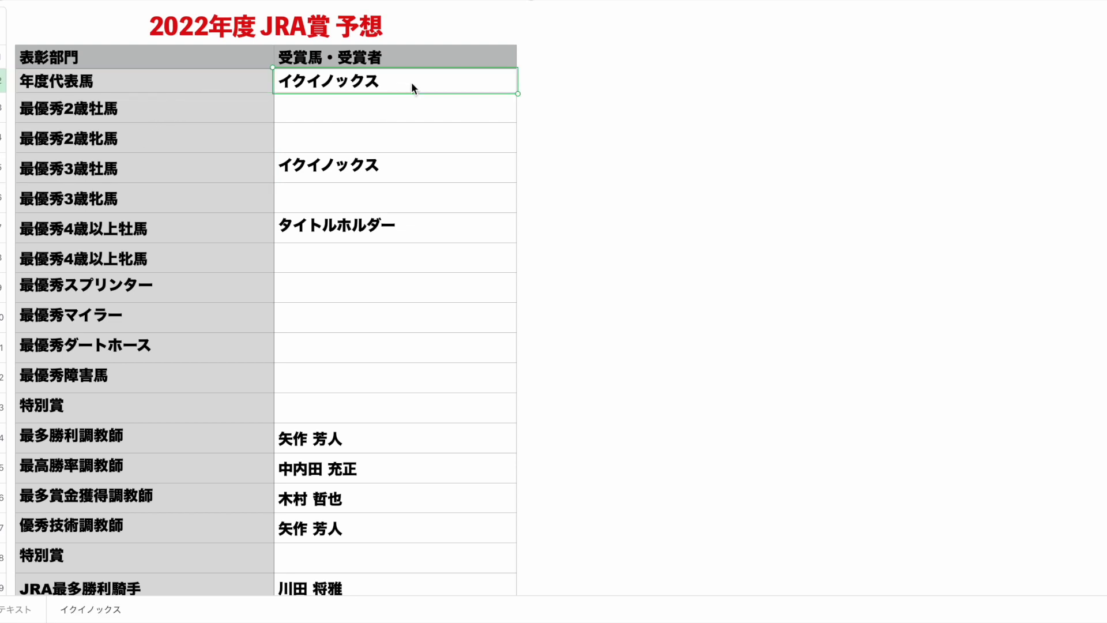
{"action": "left_click", "coordinate": [146, 170]}
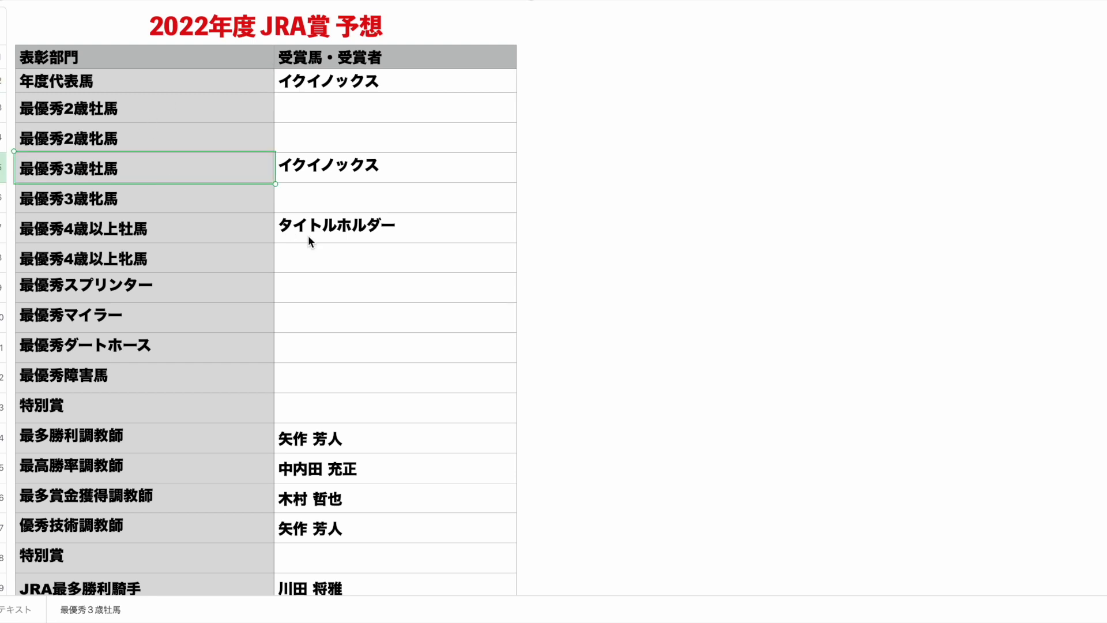
{"action": "left_click", "coordinate": [432, 182]}
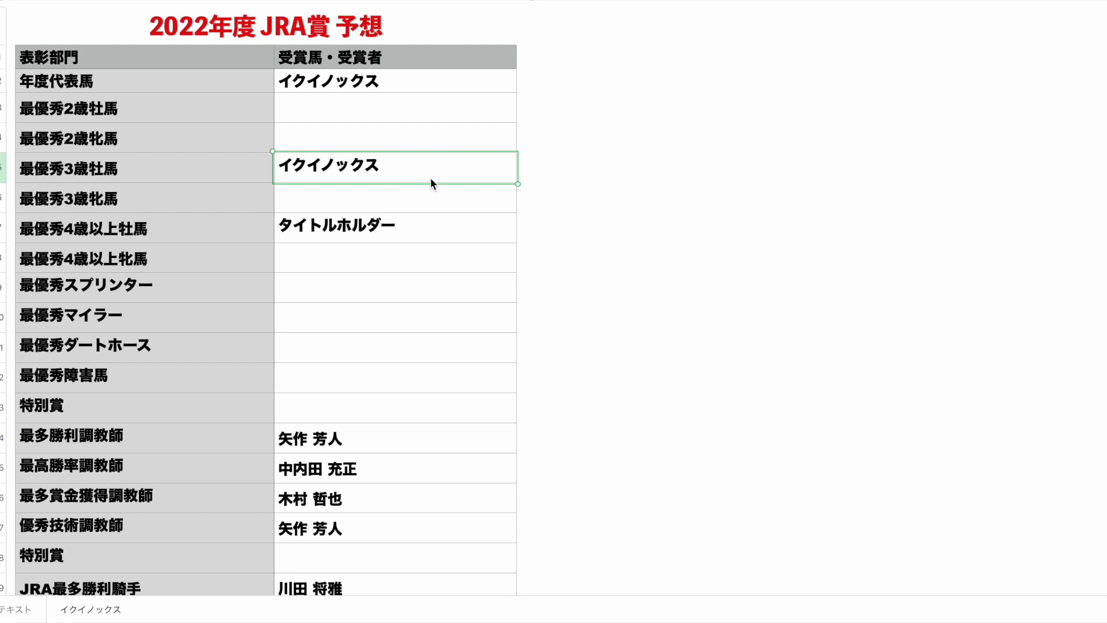
Enter ドルチェモア as the 最優秀2歳牡馬 winner in the prediction table
{"action": "left_click", "coordinate": [246, 106]}
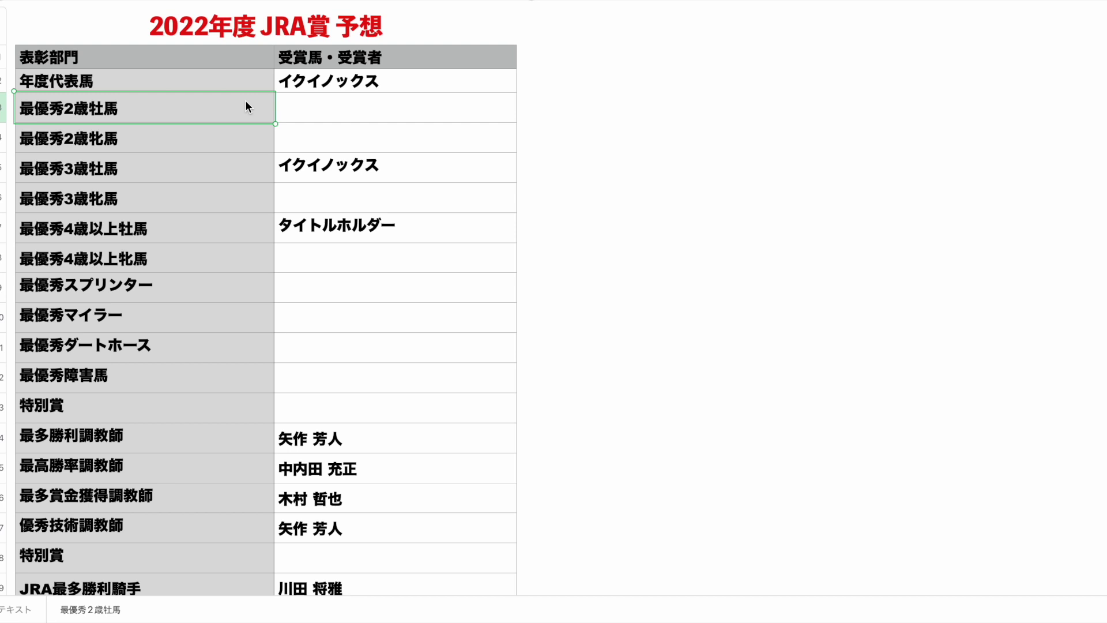
{"action": "left_click", "coordinate": [349, 117]}
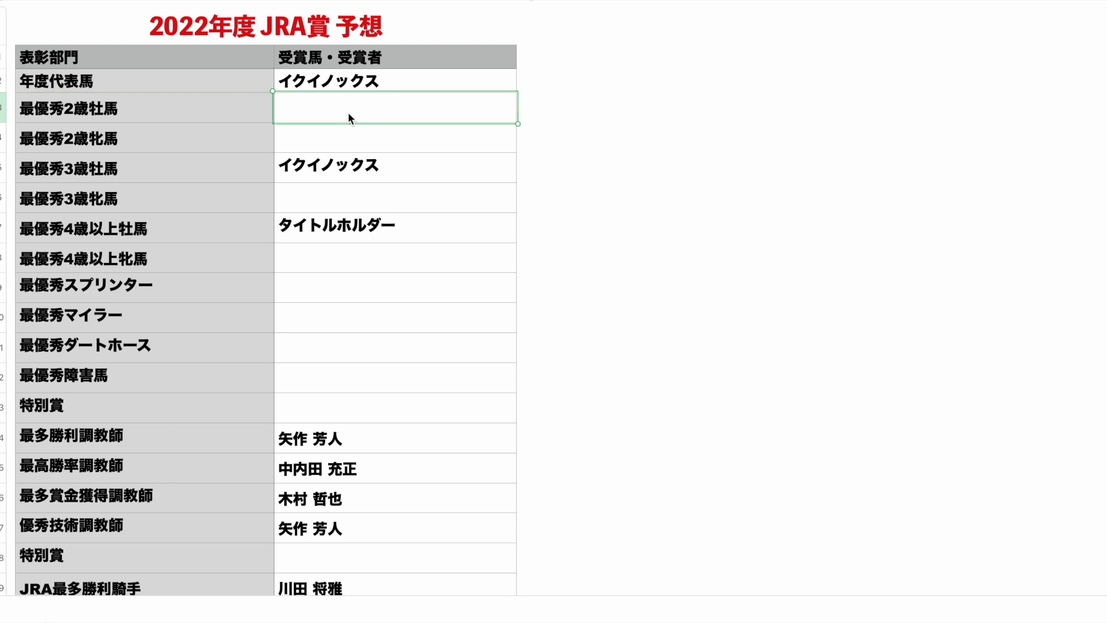
{"action": "type", "text": "ドルチェモア"}
{"action": "key", "text": "Return"}
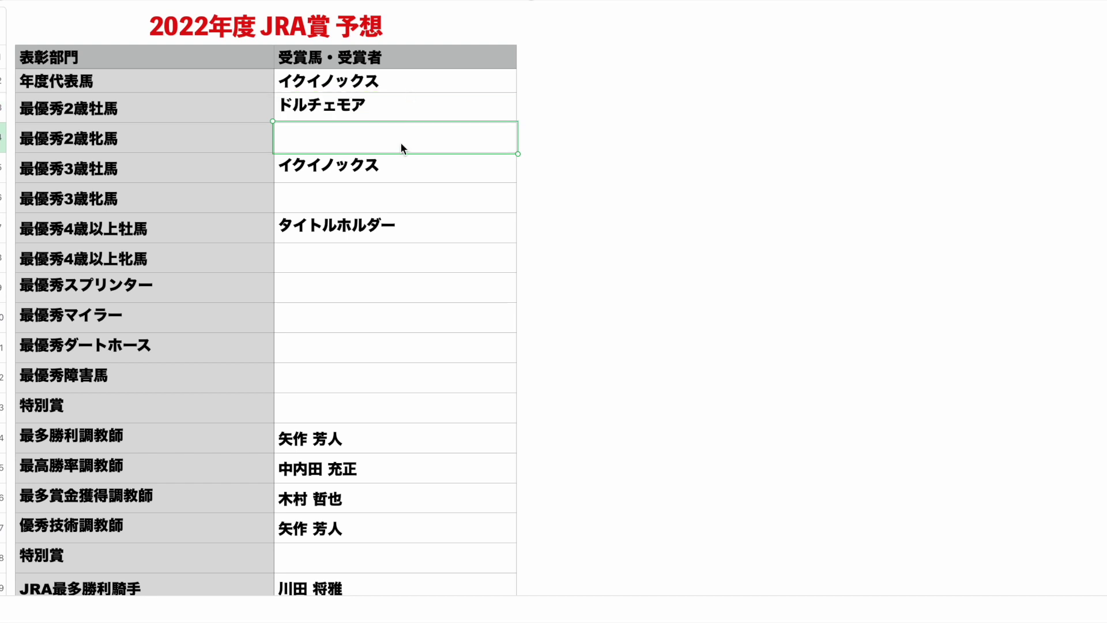
{"action": "left_click", "coordinate": [423, 119]}
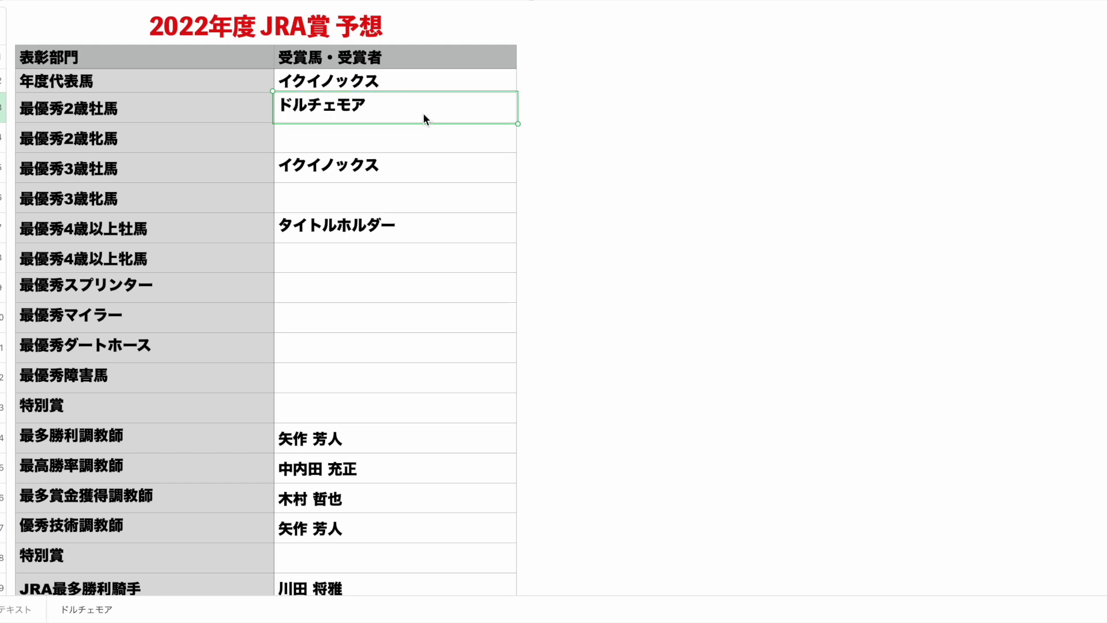
Switch to netkeiba in the browser and examine the profiles and race records of ドルチェモア and ドゥラエレーデ
{"action": "key", "text": "super+Tab"}
{"action": "scroll", "coordinate": [1033, 377], "scroll_direction": "down", "scroll_amount": 5}
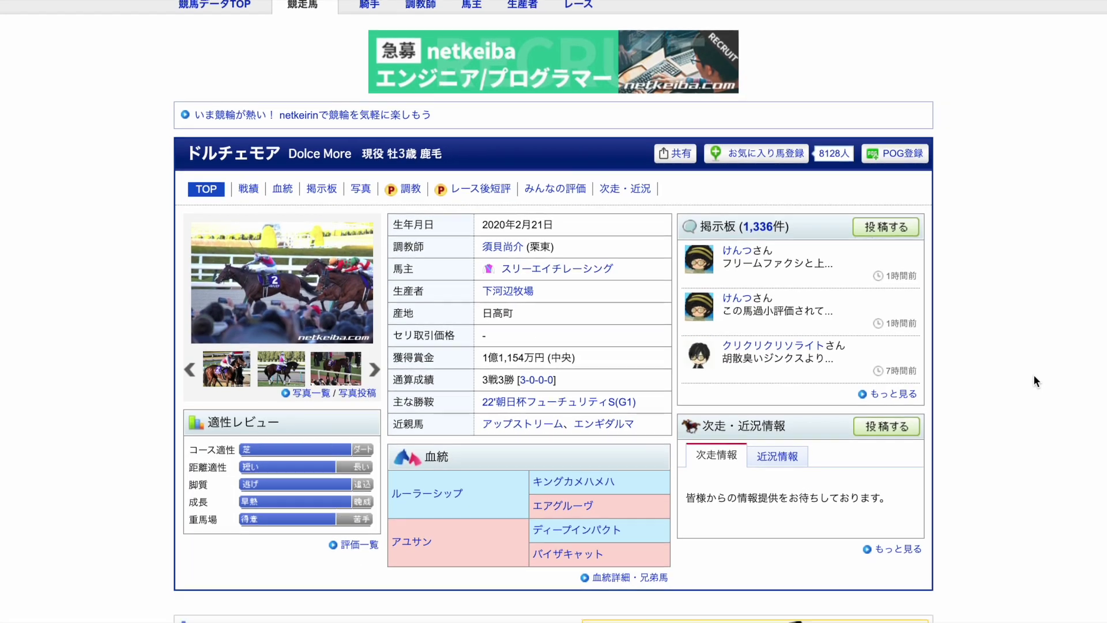
{"action": "scroll", "coordinate": [1034, 375], "scroll_direction": "down", "scroll_amount": 4}
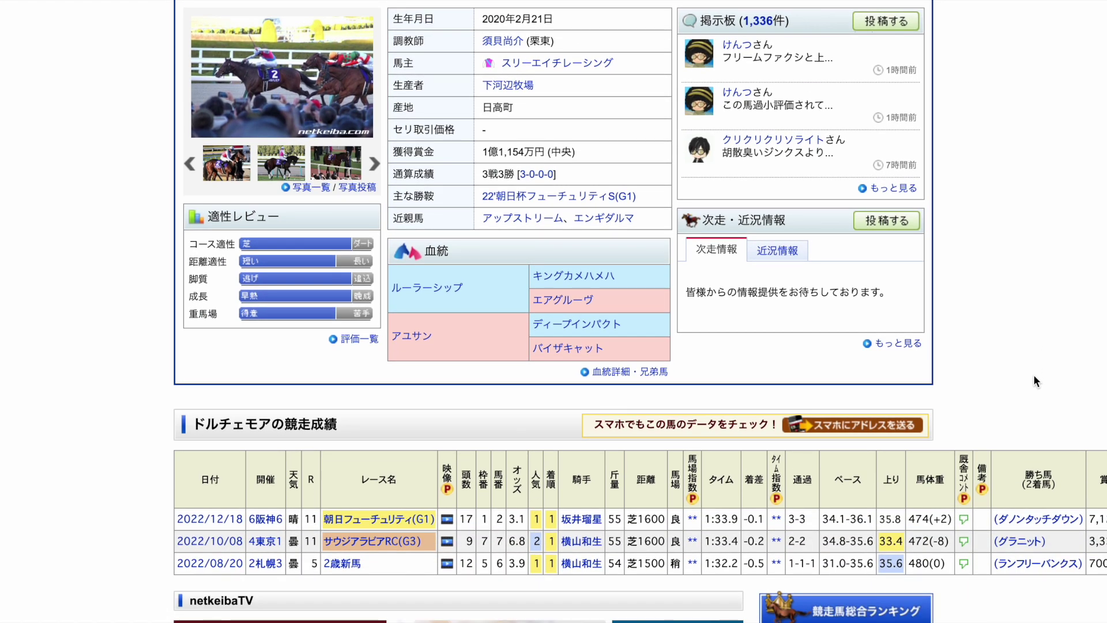
{"action": "scroll", "coordinate": [1034, 380], "scroll_direction": "down", "scroll_amount": 1}
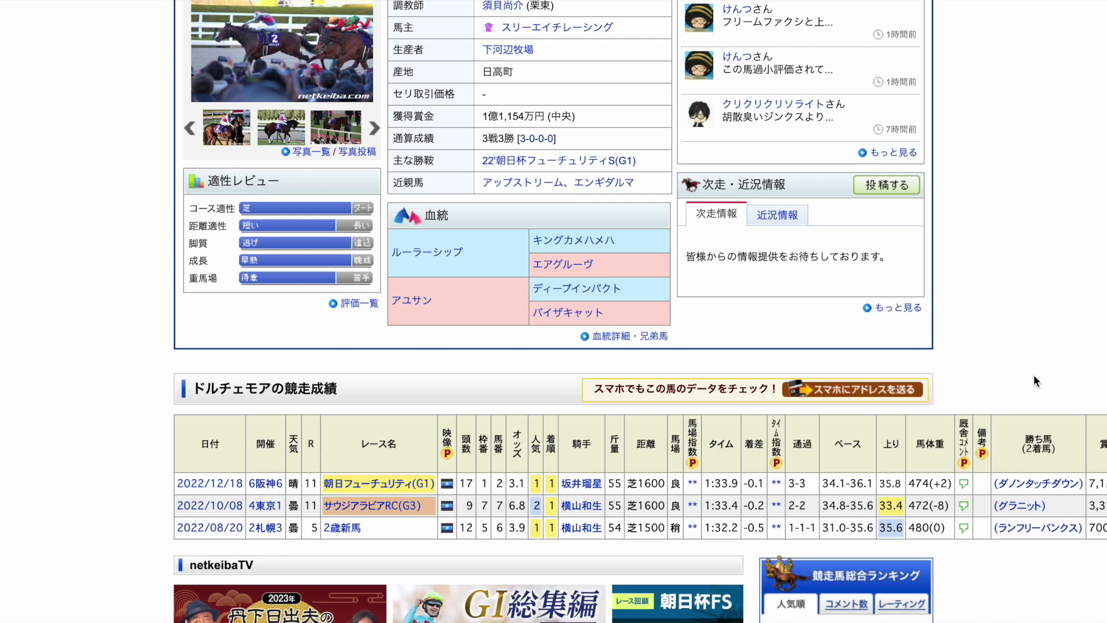
{"action": "scroll", "coordinate": [1033, 375], "scroll_direction": "up", "scroll_amount": 6}
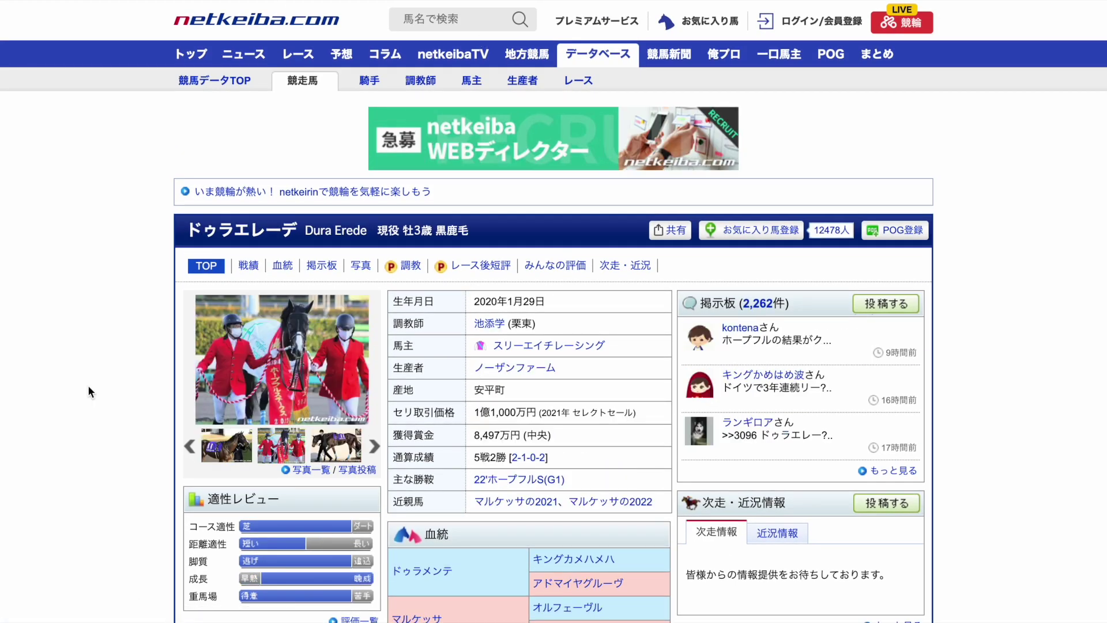
{"action": "scroll", "coordinate": [88, 385], "scroll_direction": "down", "scroll_amount": 2}
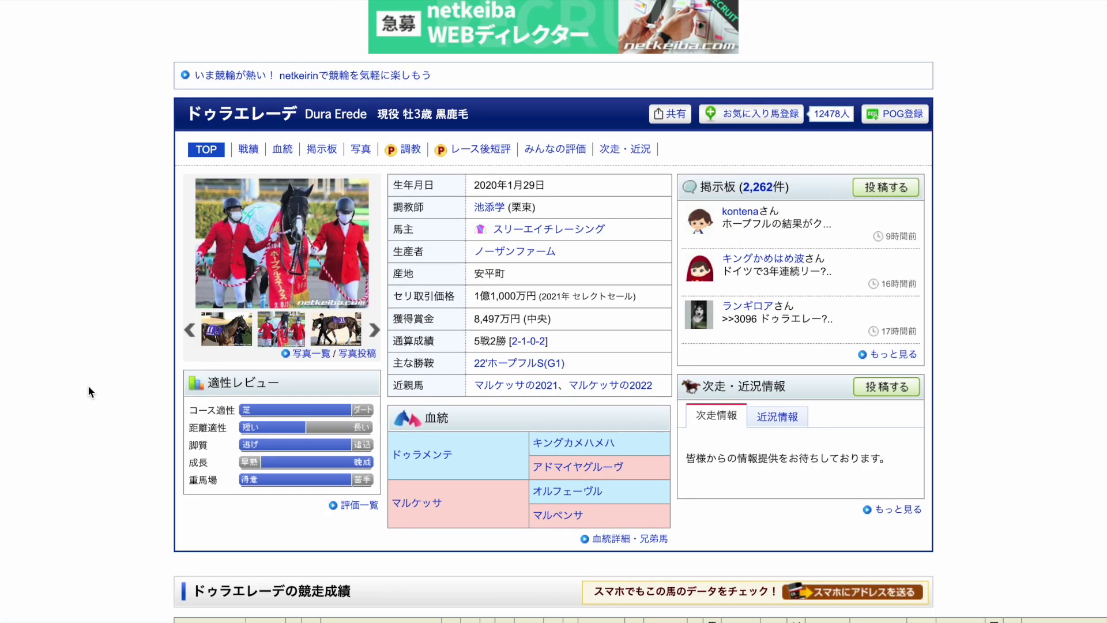
{"action": "scroll", "coordinate": [88, 385], "scroll_direction": "down", "scroll_amount": 1}
{"action": "scroll", "coordinate": [165, 459], "scroll_direction": "down", "scroll_amount": 2}
{"action": "scroll", "coordinate": [164, 459], "scroll_direction": "down", "scroll_amount": 1}
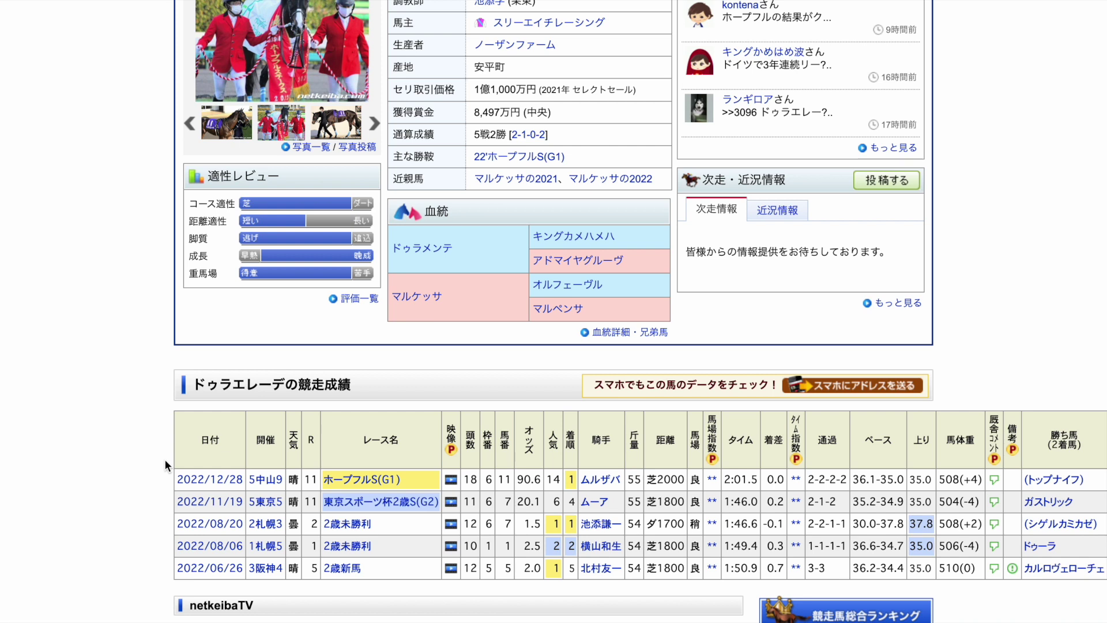
{"action": "scroll", "coordinate": [164, 459], "scroll_direction": "up", "scroll_amount": 6}
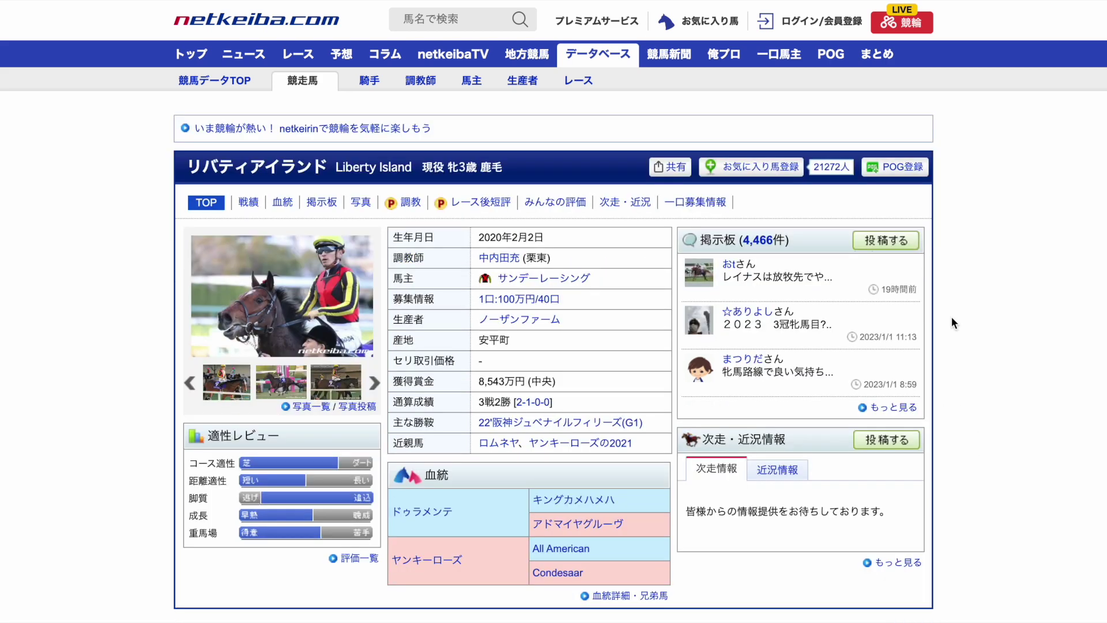
Check リバティアイランド's race record on netkeiba and enter the horse as the 最優秀2歳牝馬 winner in the prediction table
{"action": "scroll", "coordinate": [942, 377], "scroll_direction": "down", "scroll_amount": 4}
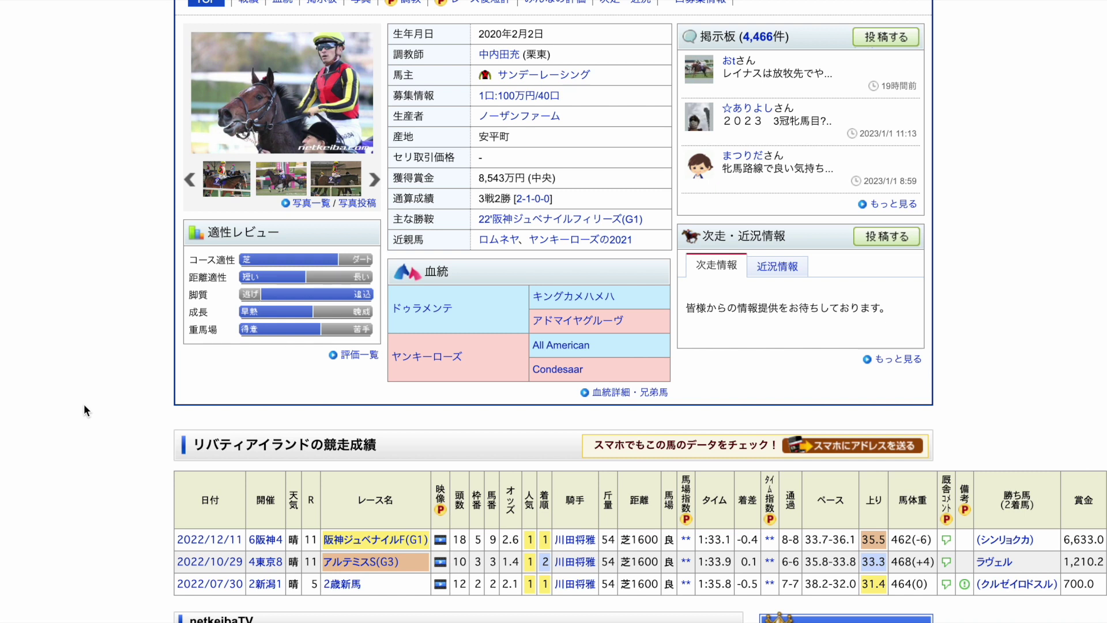
{"action": "scroll", "coordinate": [84, 410], "scroll_direction": "up", "scroll_amount": 4}
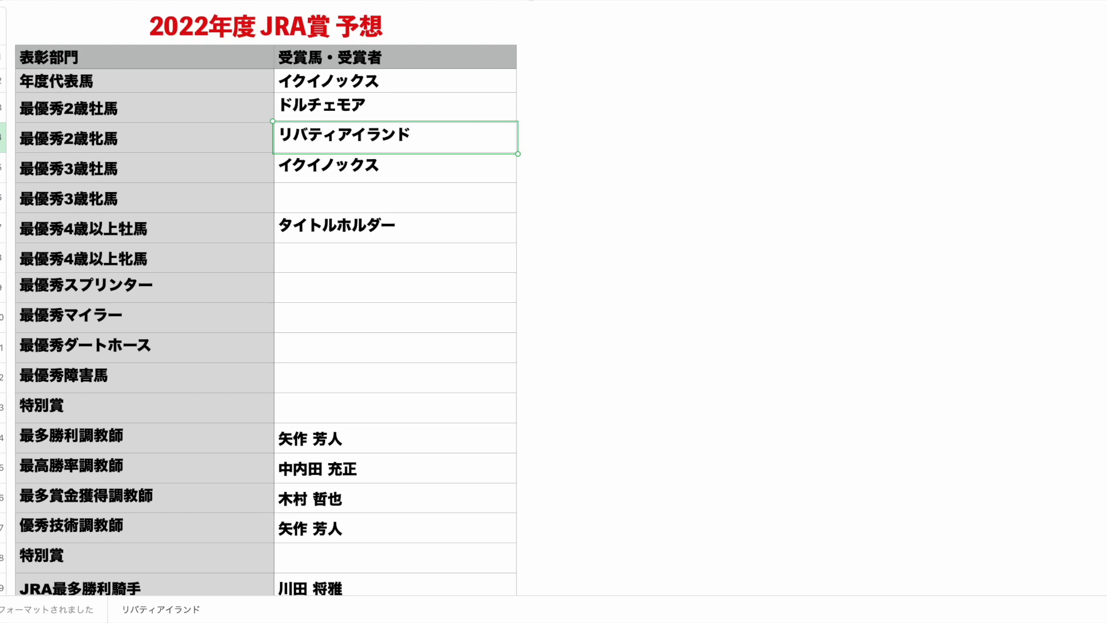
Enter スターズオンアース as the 最優秀3歳牝馬 winner in the prediction table and highlight that row
{"action": "left_click", "coordinate": [3, 198]}
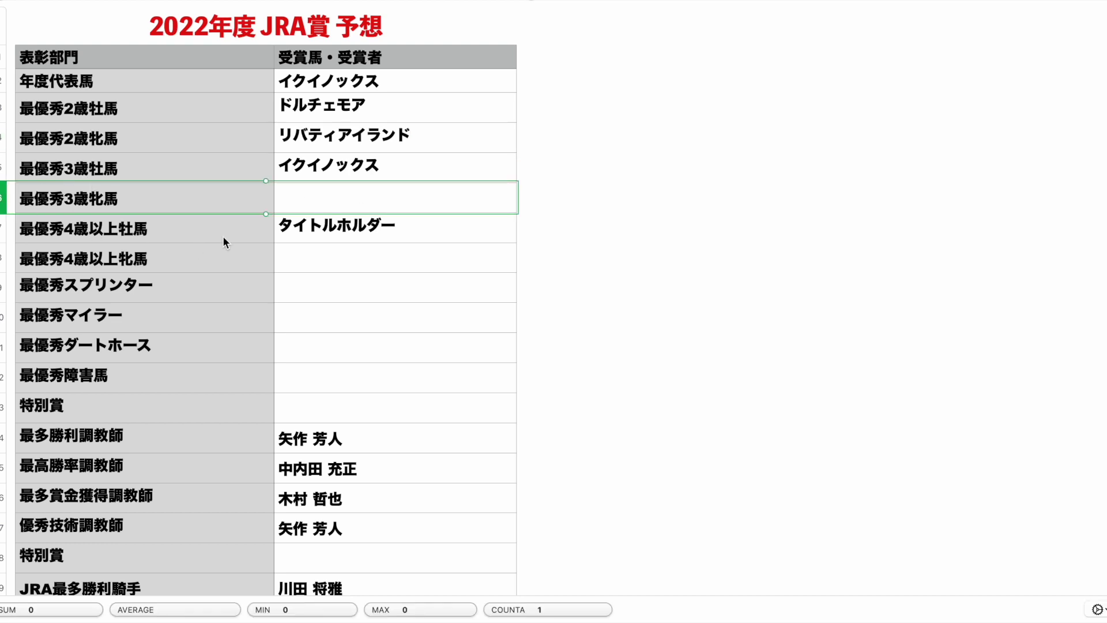
{"action": "left_click", "coordinate": [397, 204]}
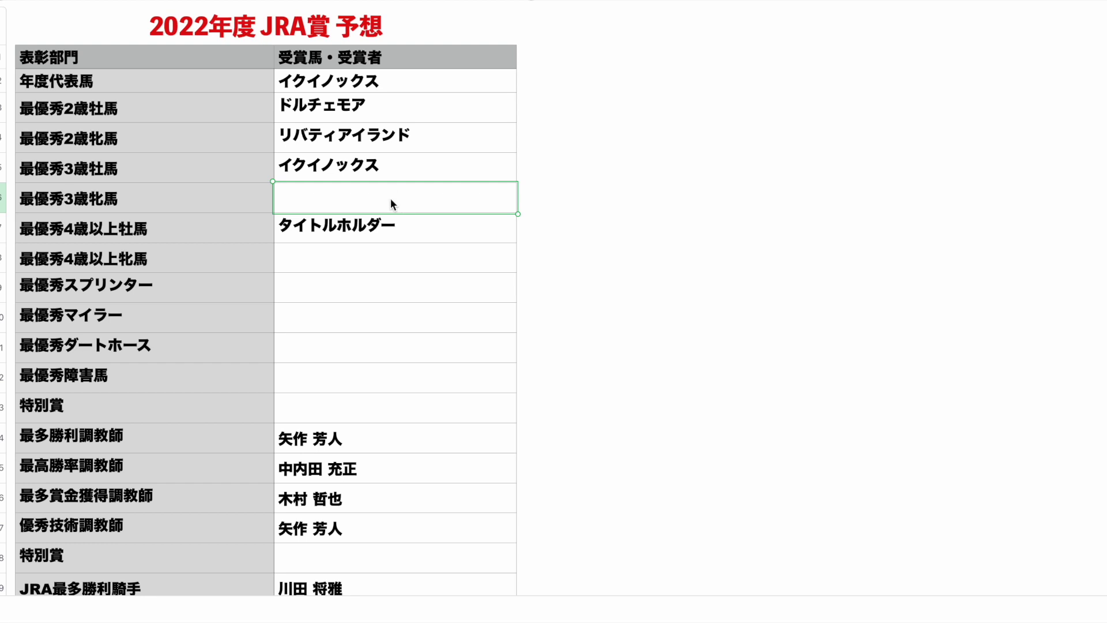
{"action": "double_click", "coordinate": [476, 201]}
{"action": "type", "text": "スターズオンアース"}
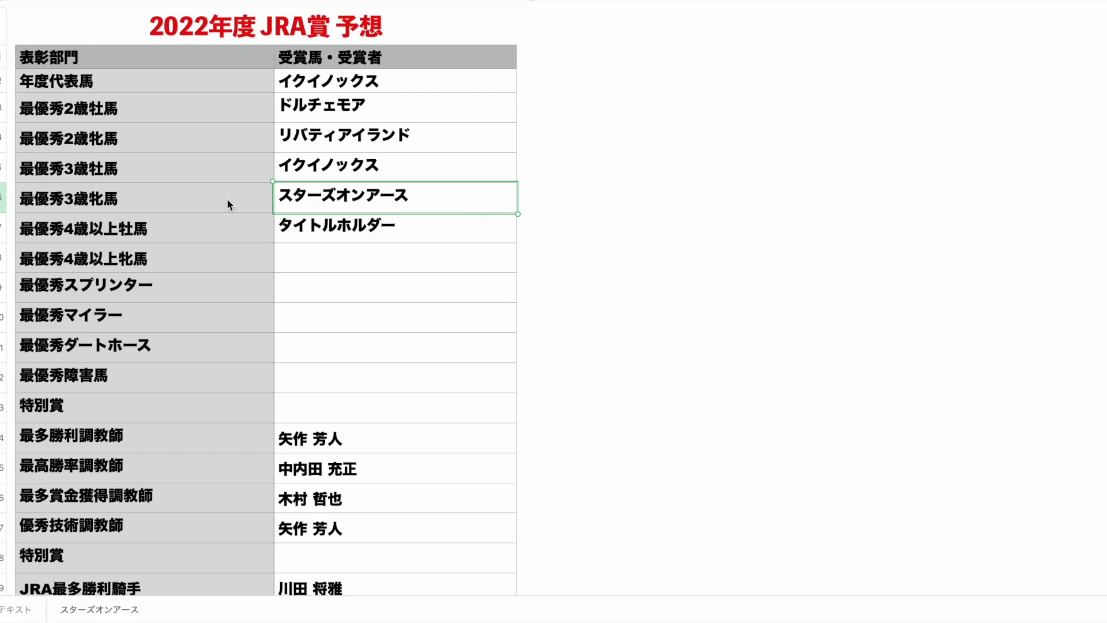
{"action": "left_click", "coordinate": [3, 199]}
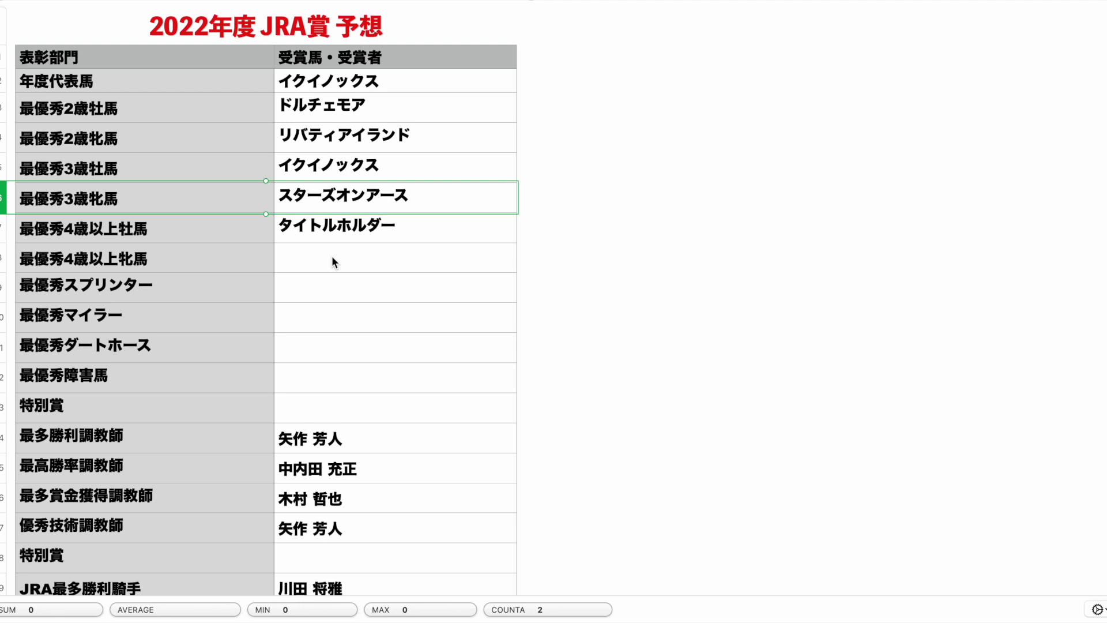
Enter ジェラルディーナ as the 最優秀4歳以上牝馬 winner in the prediction table
{"action": "left_click", "coordinate": [332, 260]}
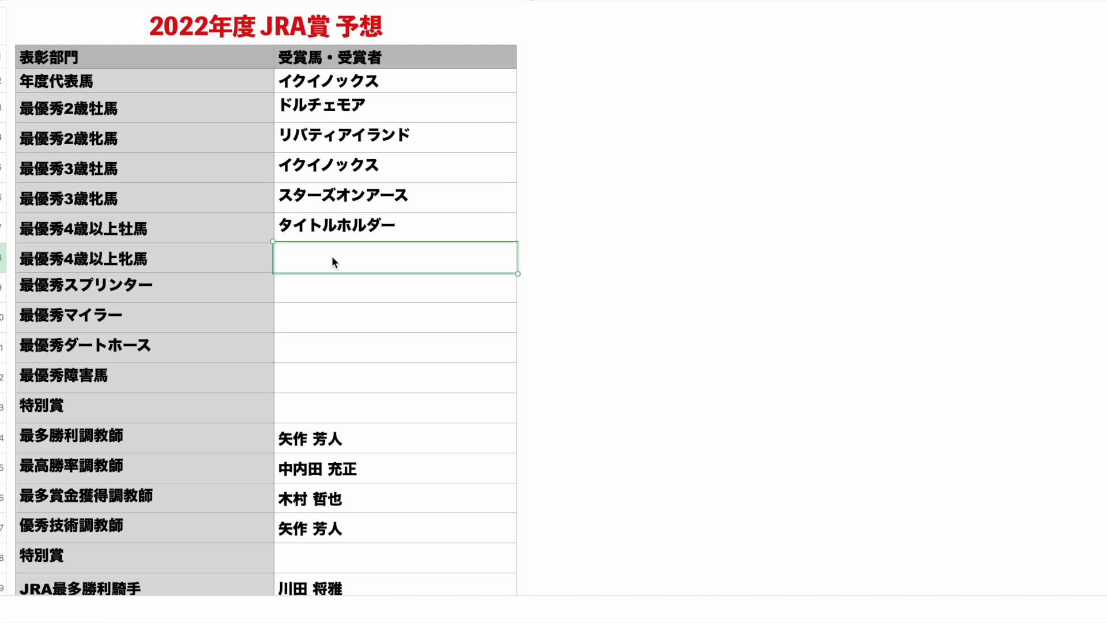
{"action": "key", "text": "shift+space"}
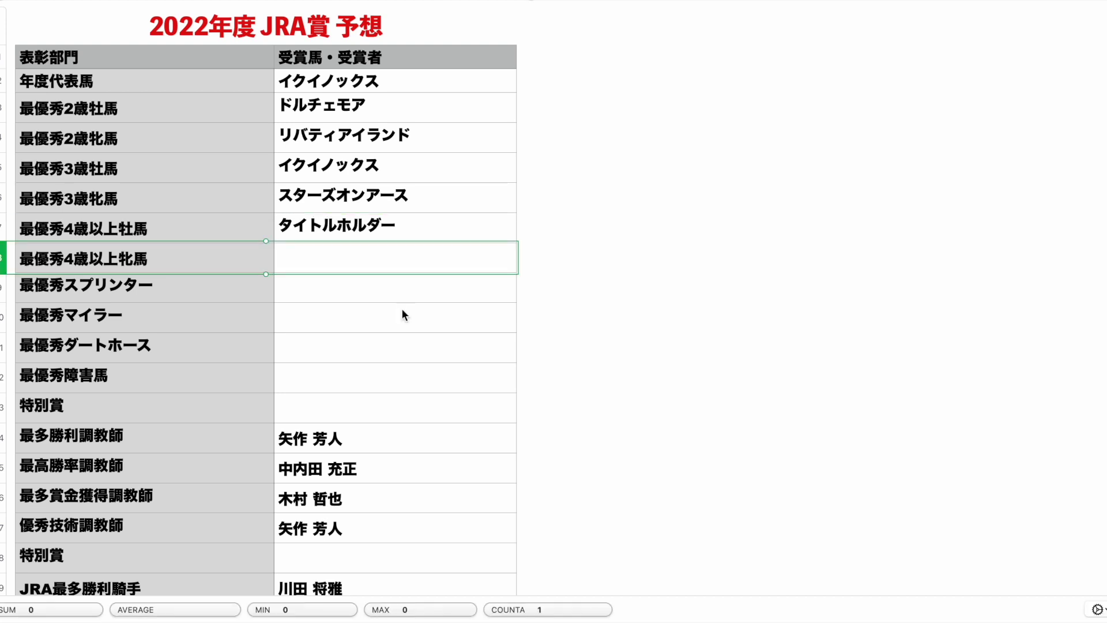
{"action": "left_click", "coordinate": [413, 259]}
{"action": "type", "text": "ジェラルディーナ"}
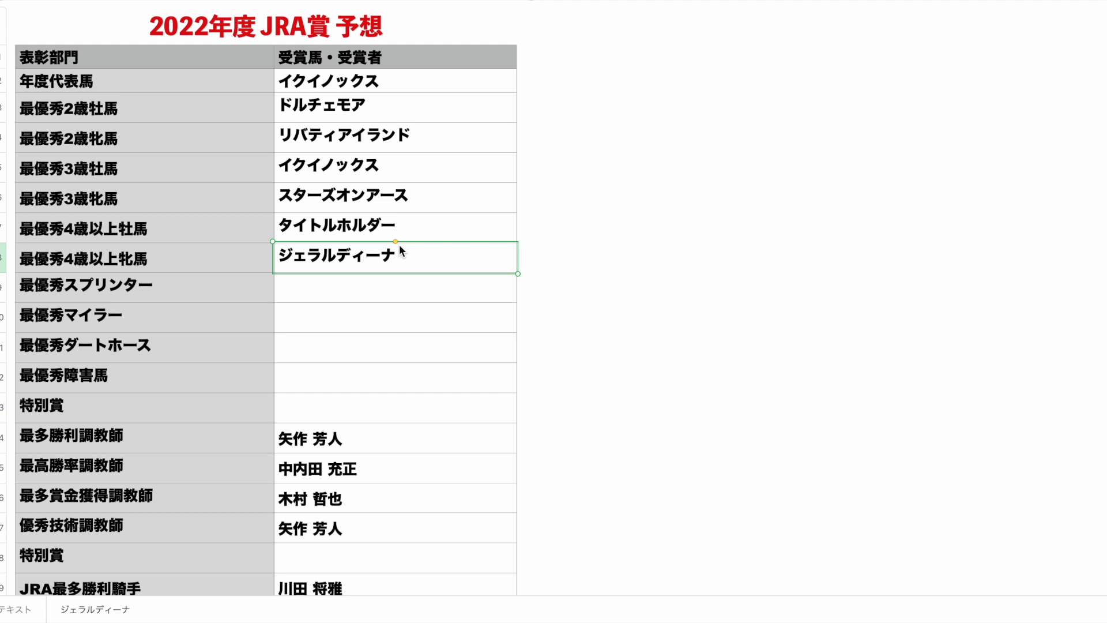
Enter ナランフレグ as the 最優秀スプリンター winner in the prediction table
{"action": "left_click", "coordinate": [317, 286]}
{"action": "left_click", "coordinate": [312, 323]}
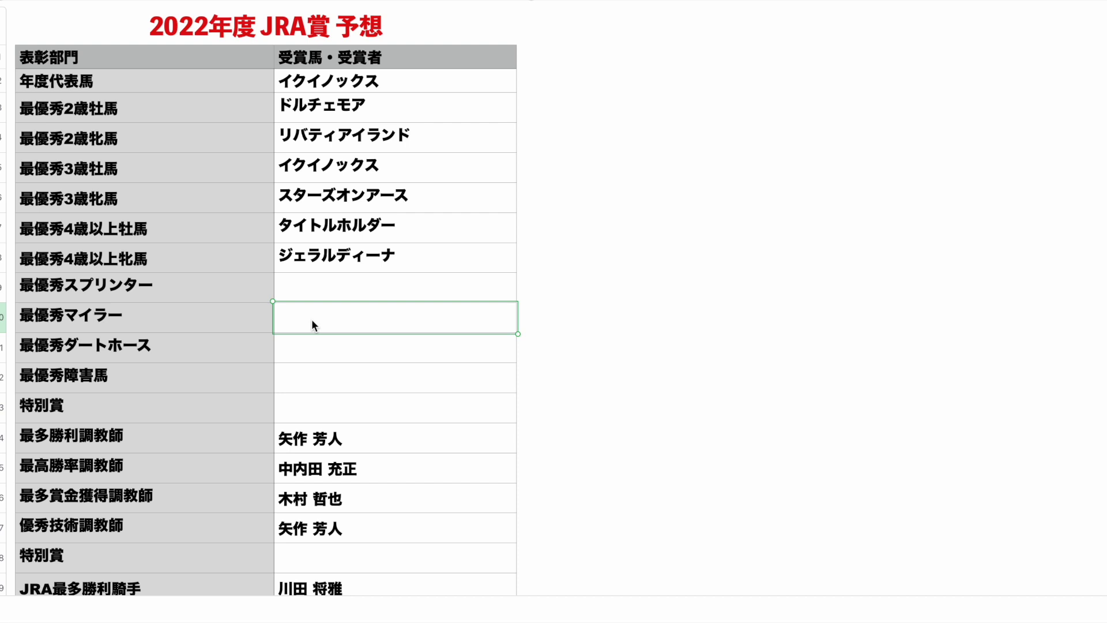
{"action": "left_click", "coordinate": [394, 295]}
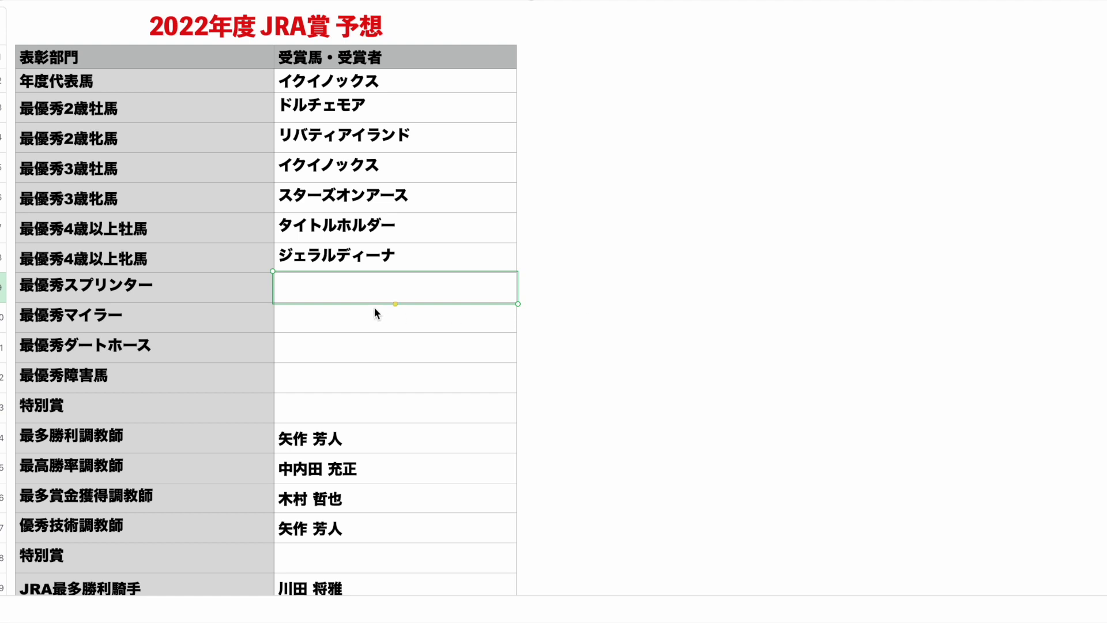
{"action": "type", "text": "ナランフレグ"}
{"action": "key", "text": "Return"}
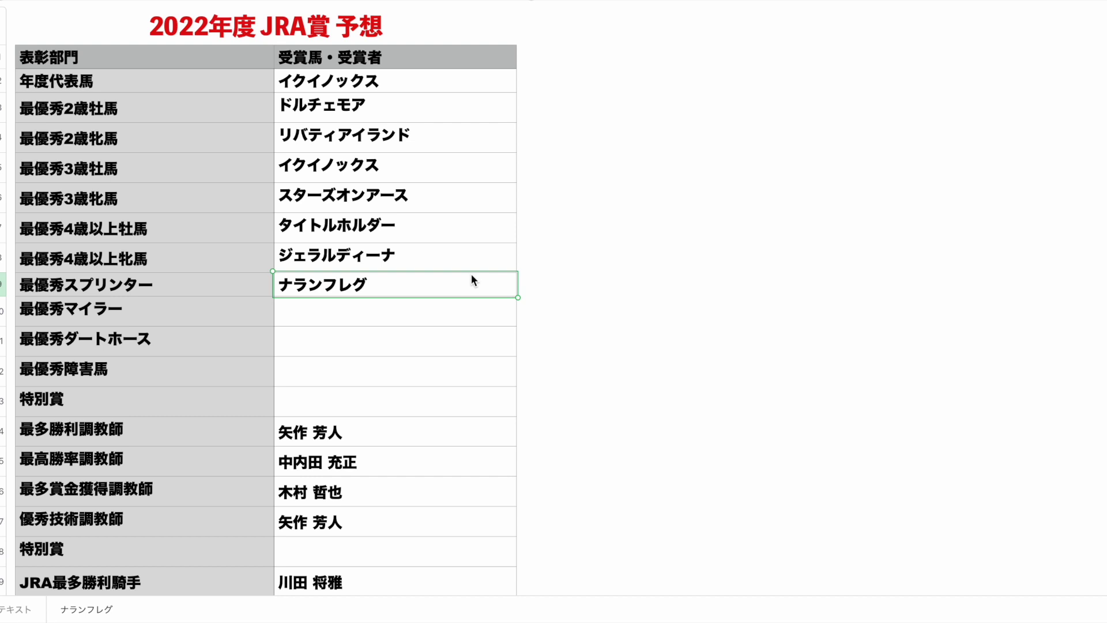
Enter セリフォス as the 最優秀マイラー winner and クラウンプライド as the 最優秀ダートホース winner in the table
{"action": "left_click", "coordinate": [466, 312]}
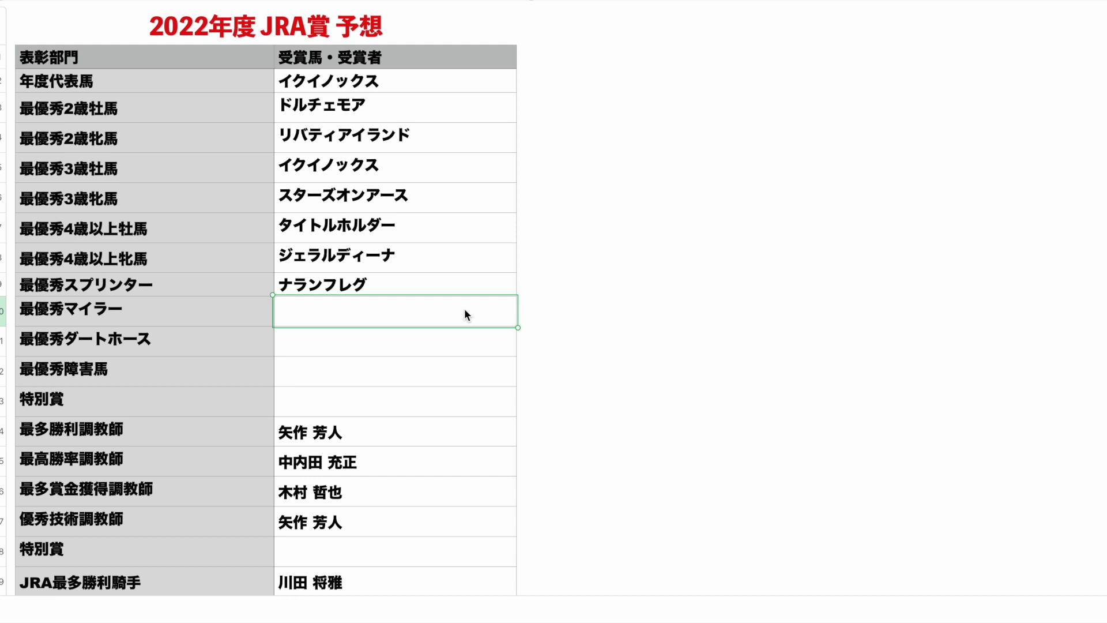
{"action": "type", "text": "セリフォス"}
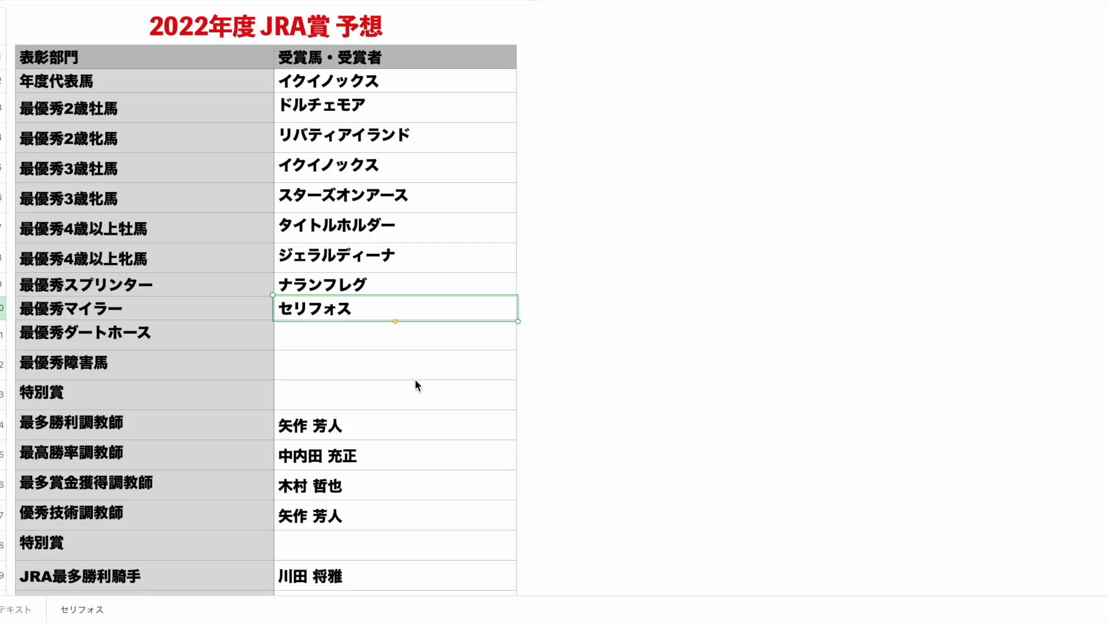
{"action": "left_click", "coordinate": [441, 362]}
{"action": "left_click", "coordinate": [479, 331]}
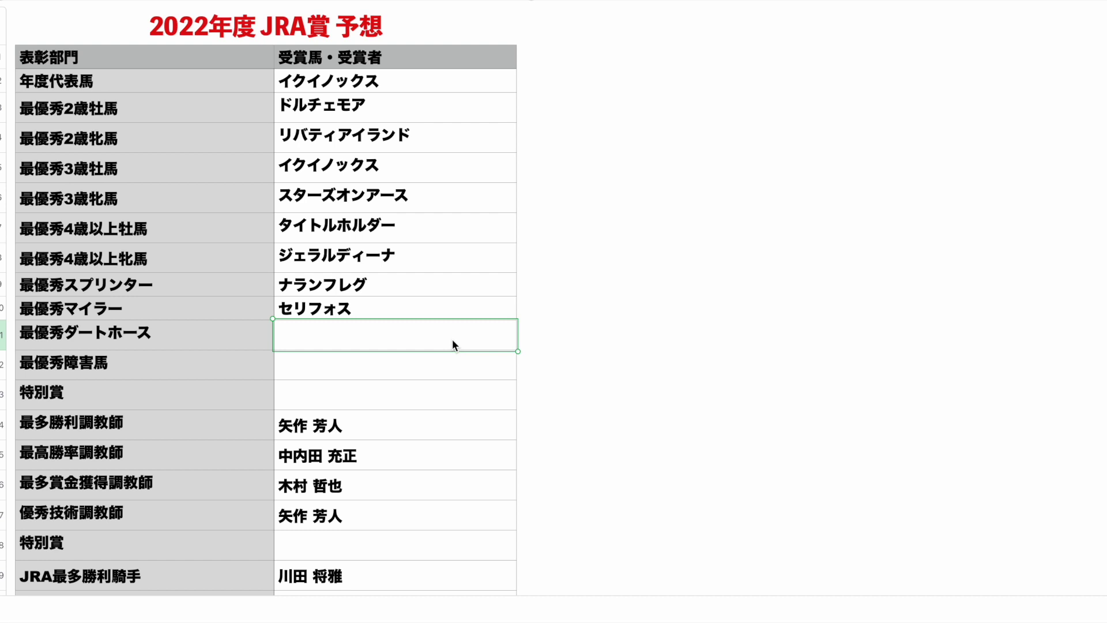
{"action": "type", "text": "クラウンプライド"}
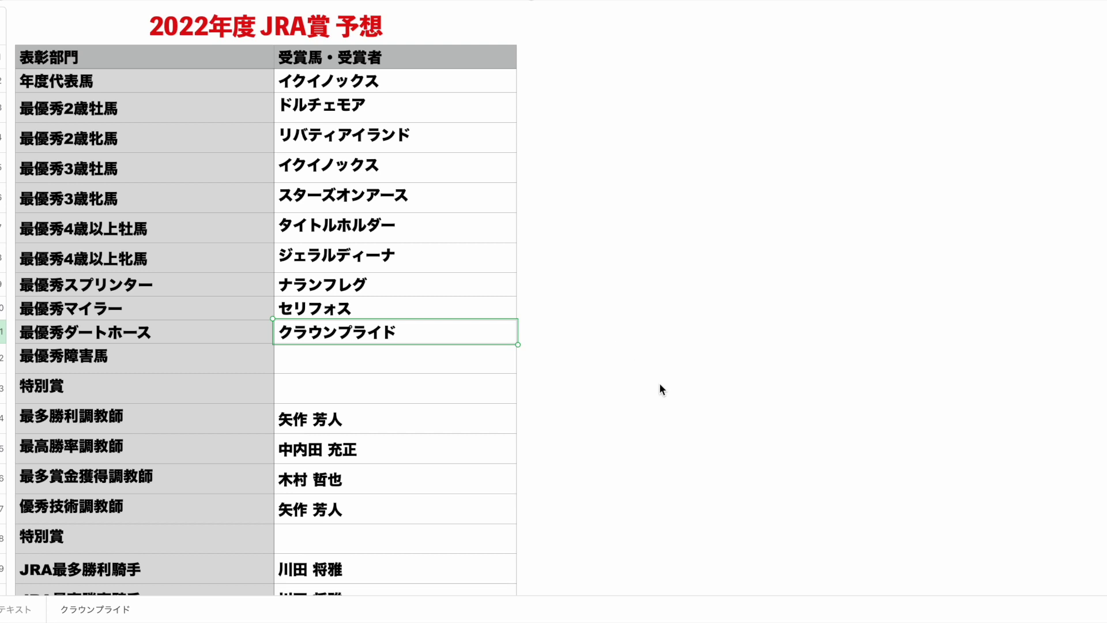
Highlight the 最優秀ダートホース row and review クラウンプライド's profile and race record on netkeiba
{"action": "left_click", "coordinate": [209, 332]}
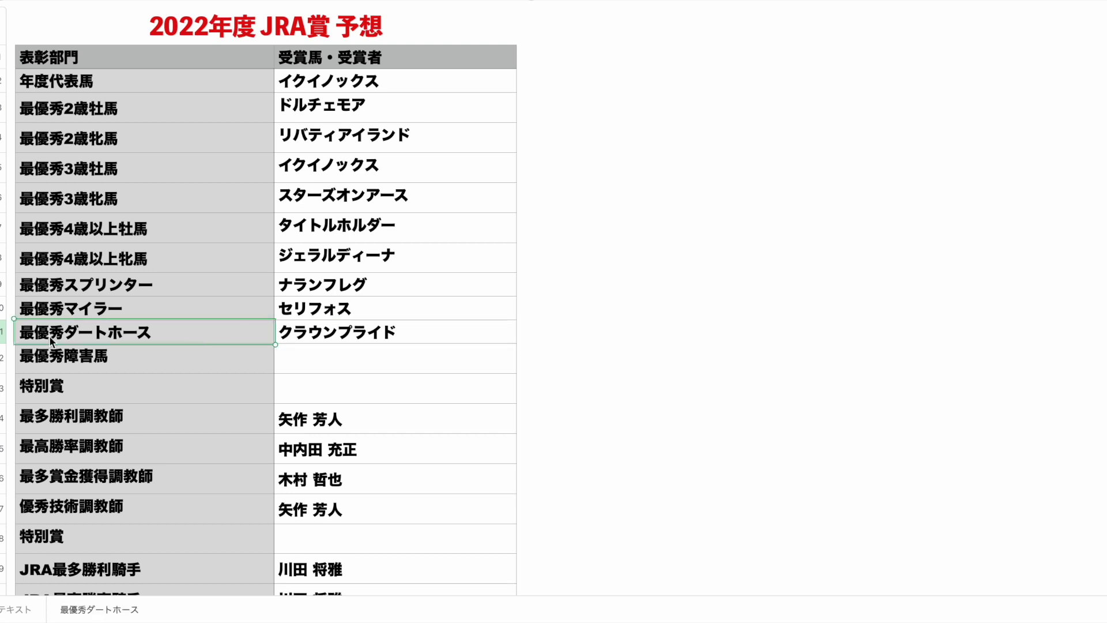
{"action": "left_click", "coordinate": [4, 332]}
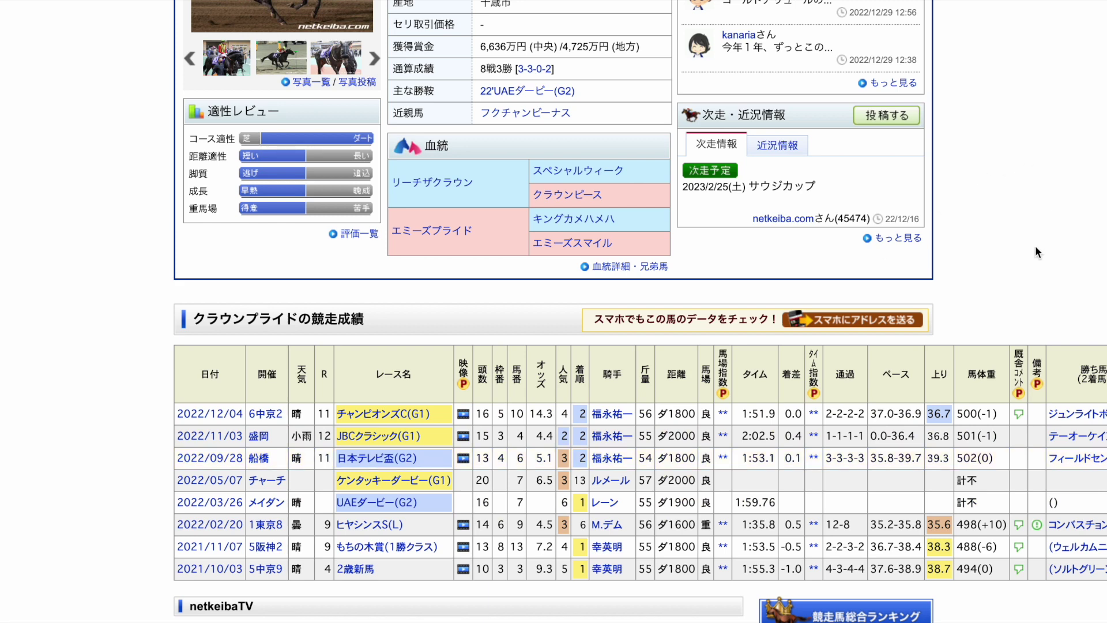
{"action": "scroll", "coordinate": [1036, 252], "scroll_direction": "up", "scroll_amount": 2}
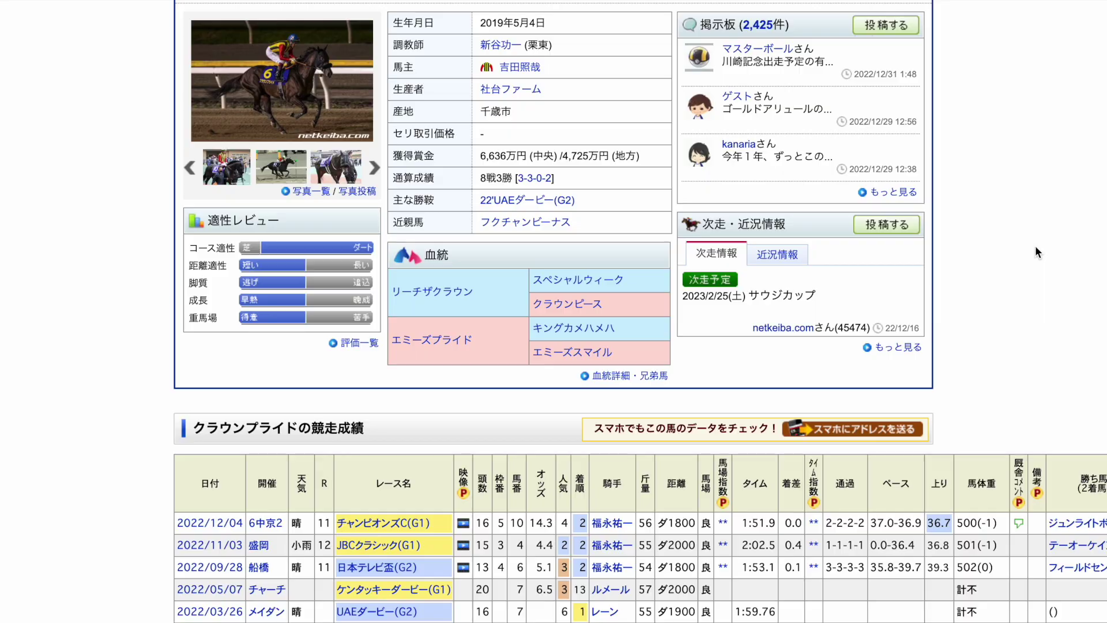
{"action": "scroll", "coordinate": [1036, 248], "scroll_direction": "up", "scroll_amount": 5}
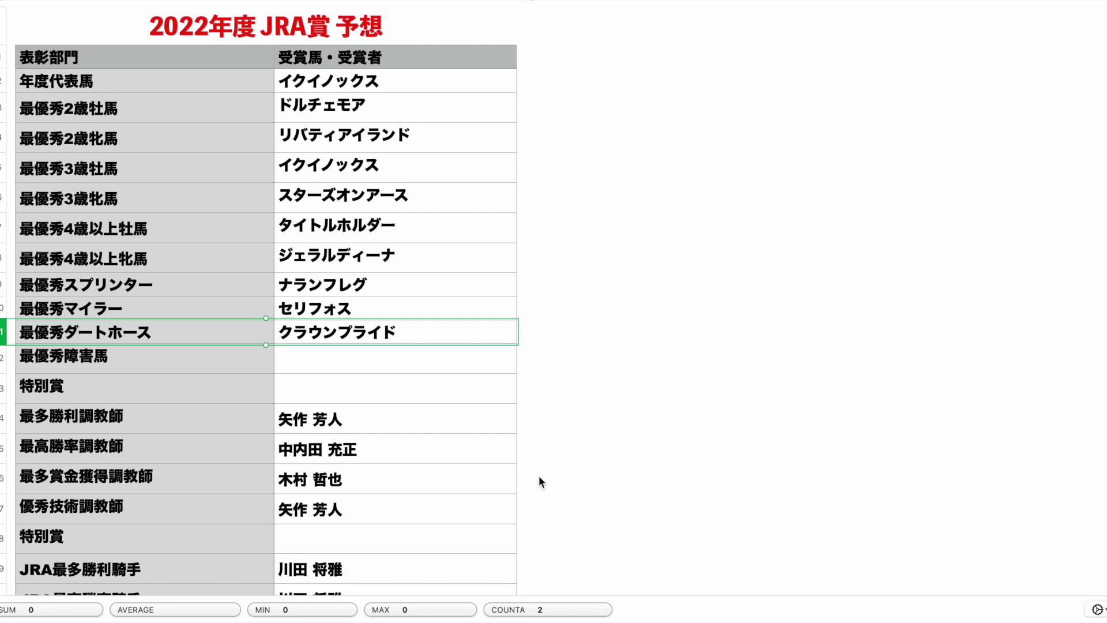
Enter ニシノデイジー as the 最優秀障害馬 winner in the prediction table
{"action": "left_click", "coordinate": [344, 361]}
{"action": "type", "text": "ニシノデイジー"}
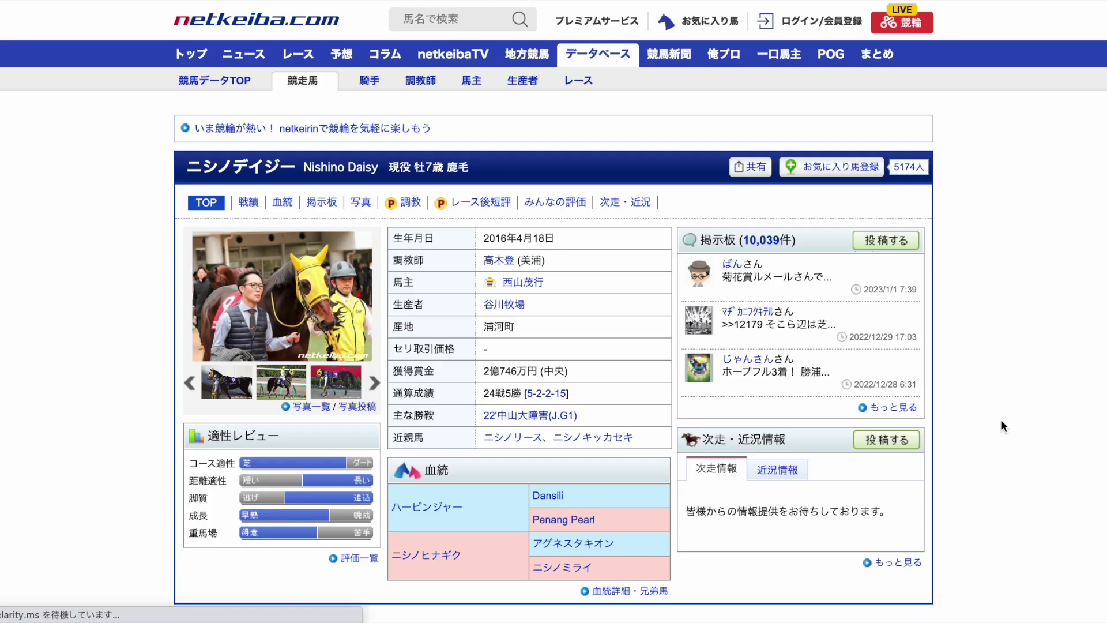
Examine ニシノデイジー's full race record on netkeiba, including the jump races and the earlier flat races
{"action": "scroll", "coordinate": [1001, 420], "scroll_direction": "down", "scroll_amount": 5}
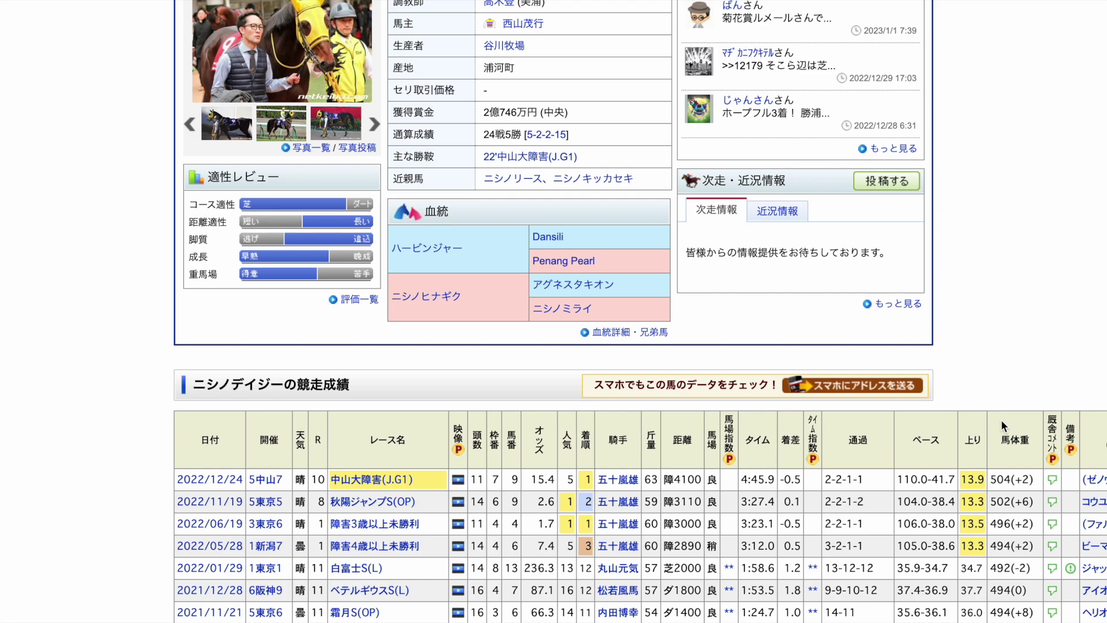
{"action": "scroll", "coordinate": [1033, 302], "scroll_direction": "up", "scroll_amount": 1}
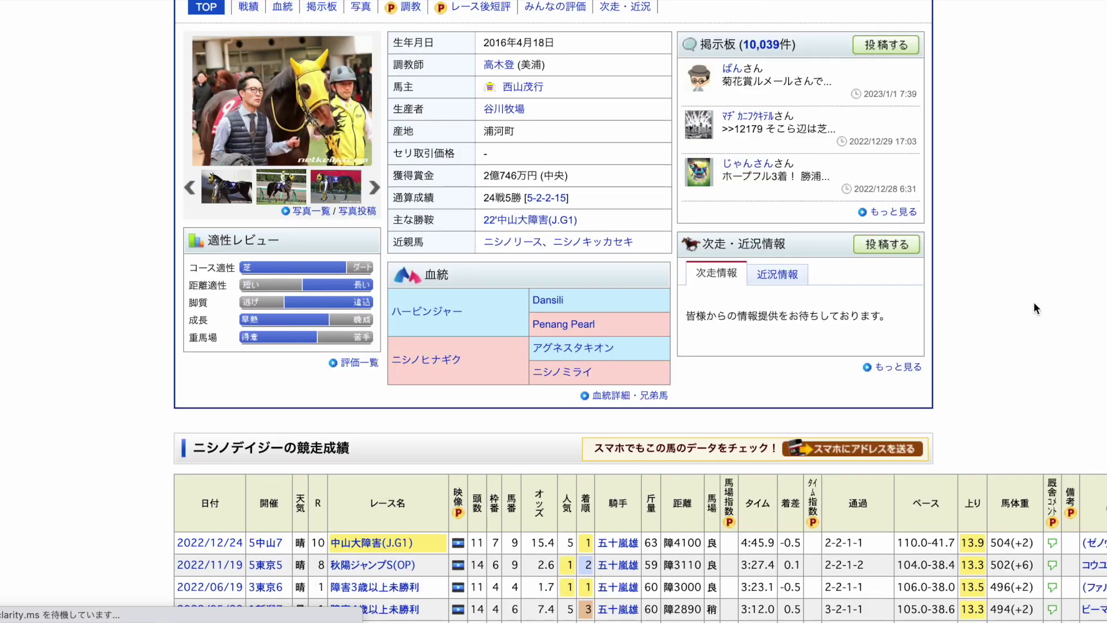
{"action": "scroll", "coordinate": [1033, 302], "scroll_direction": "down", "scroll_amount": 2}
{"action": "scroll", "coordinate": [1034, 302], "scroll_direction": "down", "scroll_amount": 7}
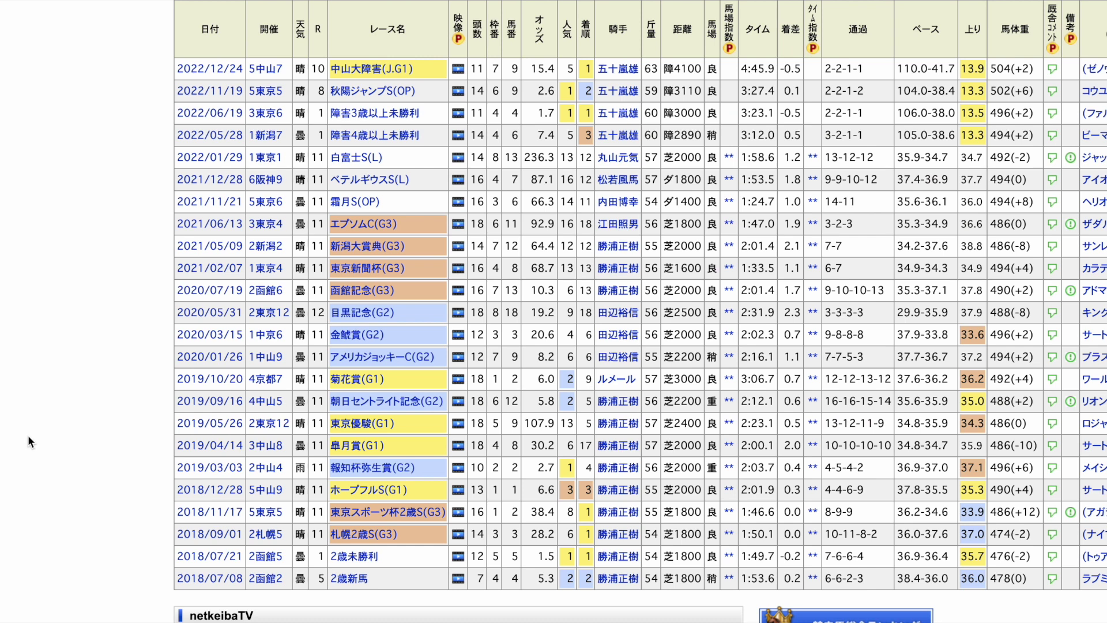
{"action": "scroll", "coordinate": [812, 390], "scroll_direction": "up", "scroll_amount": 1}
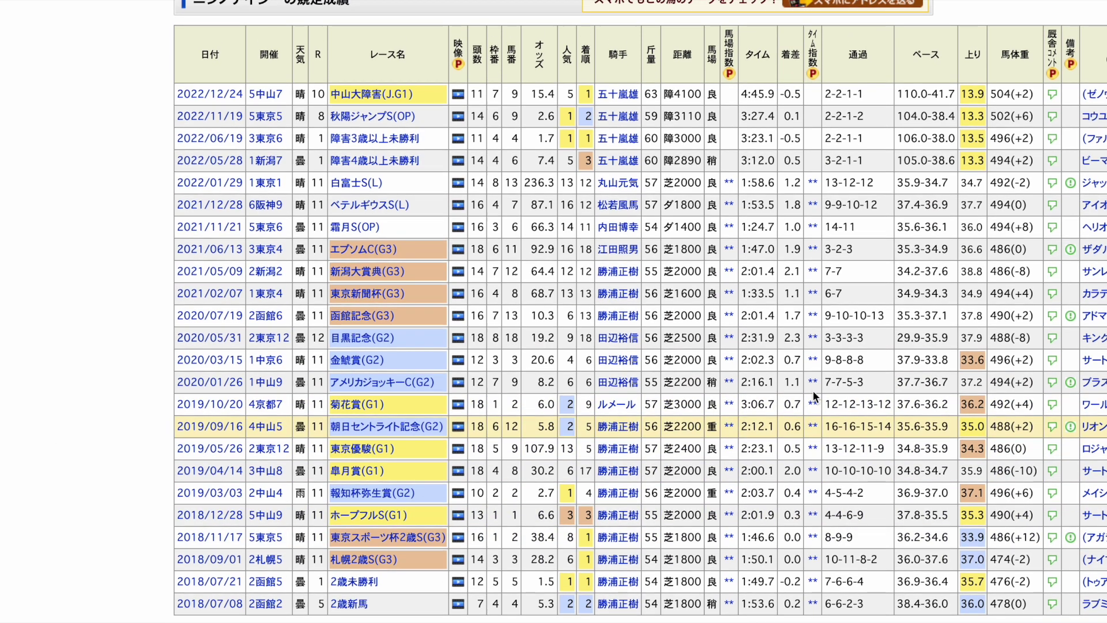
{"action": "scroll", "coordinate": [812, 390], "scroll_direction": "up", "scroll_amount": 2}
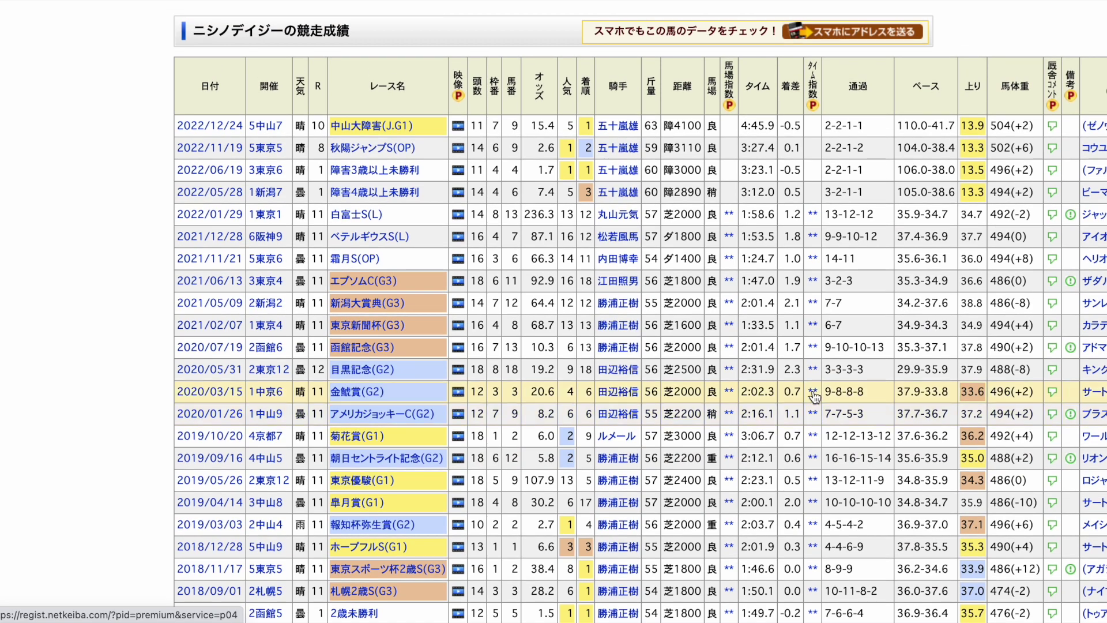
{"action": "scroll", "coordinate": [813, 397], "scroll_direction": "up", "scroll_amount": 3}
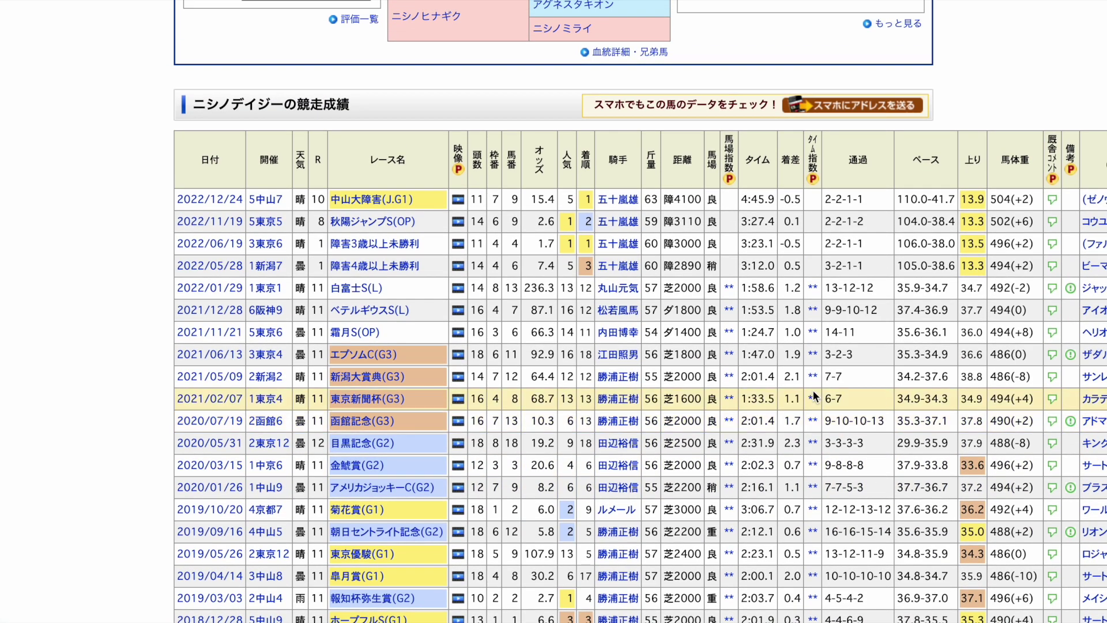
{"action": "scroll", "coordinate": [812, 390], "scroll_direction": "up", "scroll_amount": 3}
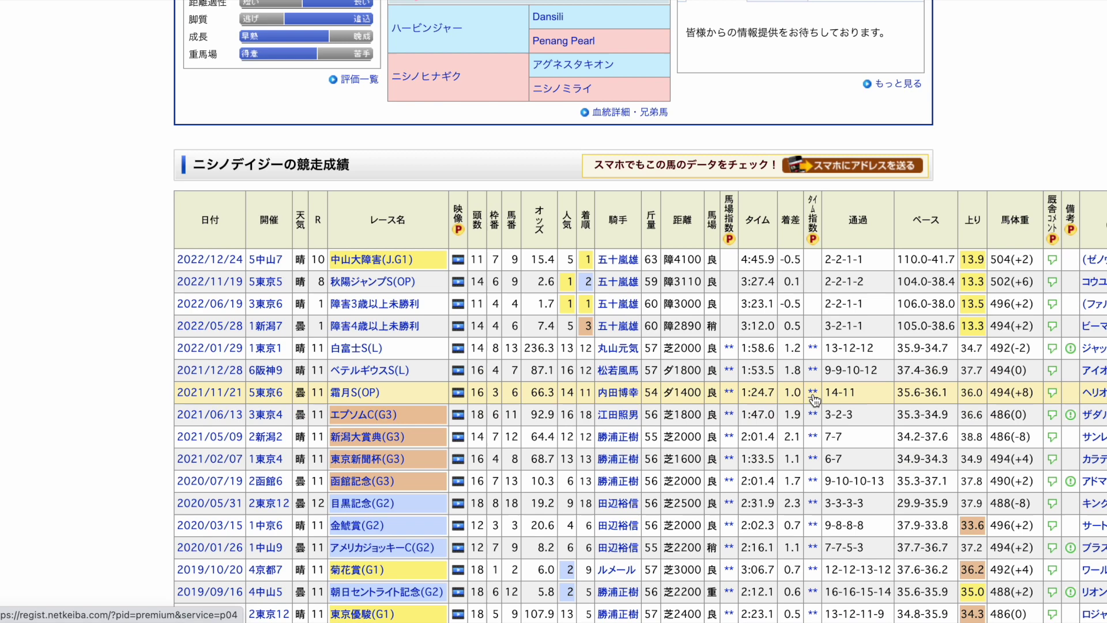
Review ニシノデイジー's recent jump results, pedigree and profile details on its netkeiba page
{"action": "scroll", "coordinate": [812, 398], "scroll_direction": "up", "scroll_amount": 2}
{"action": "scroll", "coordinate": [813, 397], "scroll_direction": "up", "scroll_amount": 3}
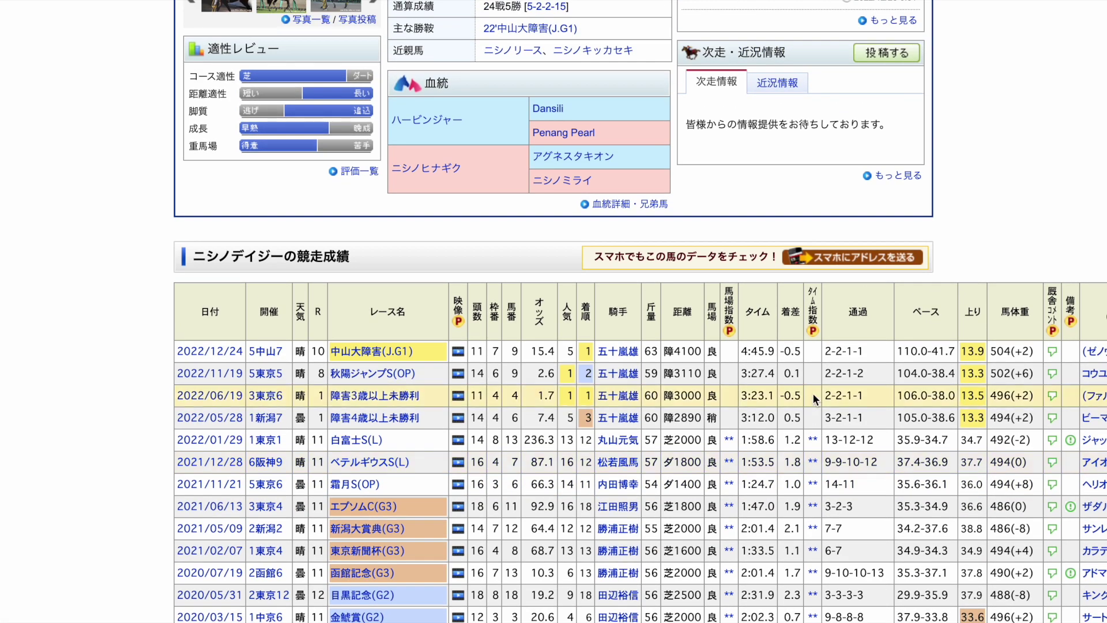
{"action": "scroll", "coordinate": [812, 395], "scroll_direction": "up", "scroll_amount": 2}
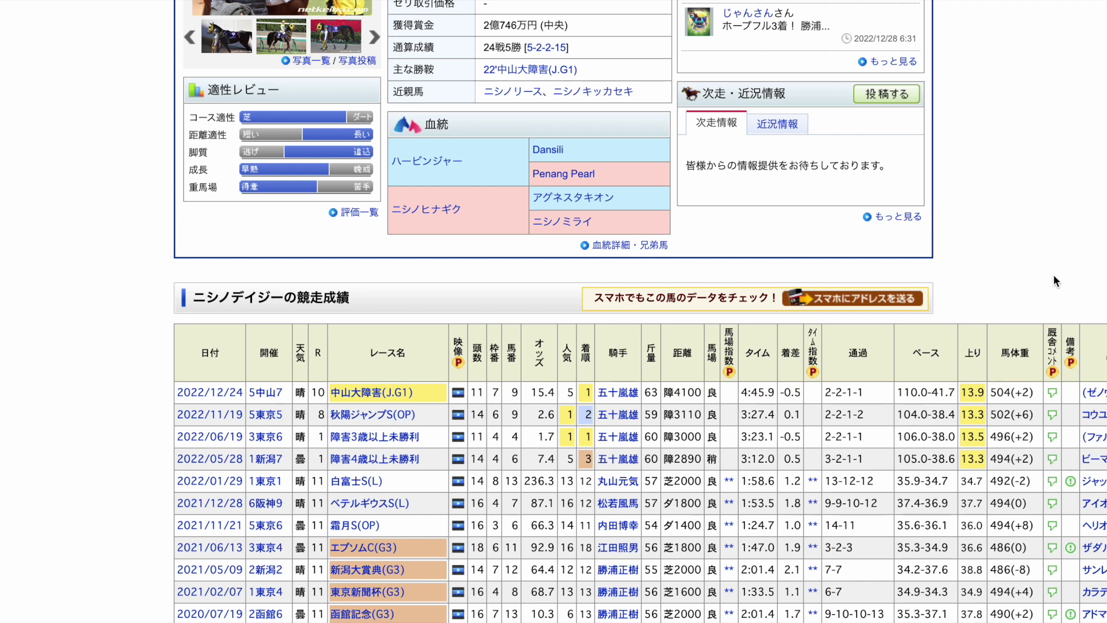
{"action": "scroll", "coordinate": [1020, 270], "scroll_direction": "up", "scroll_amount": 1}
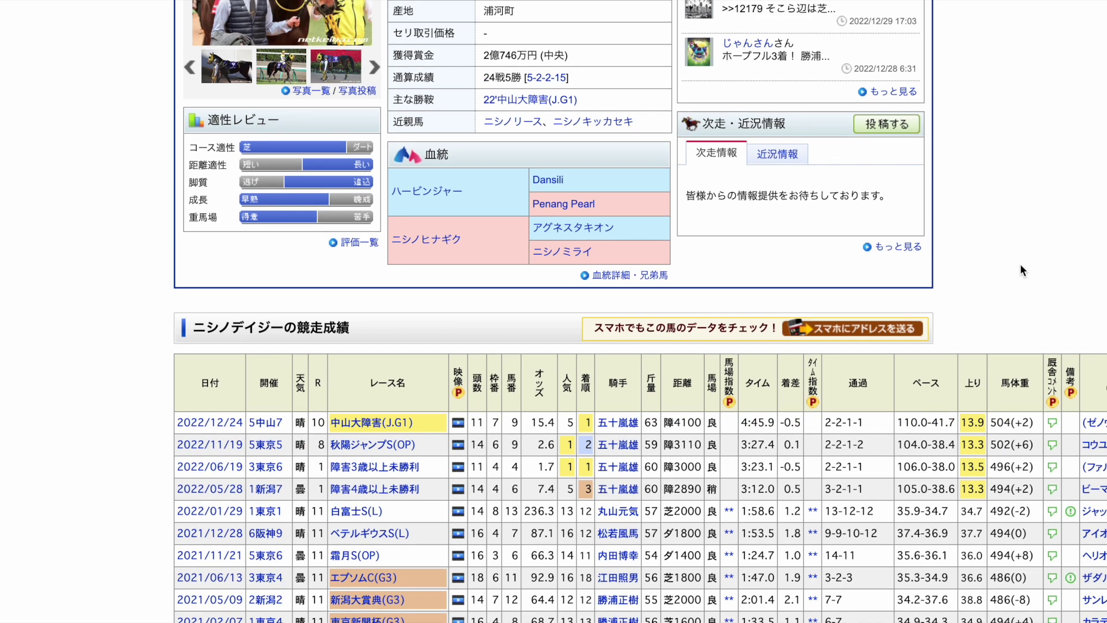
{"action": "scroll", "coordinate": [950, 327], "scroll_direction": "up", "scroll_amount": 1}
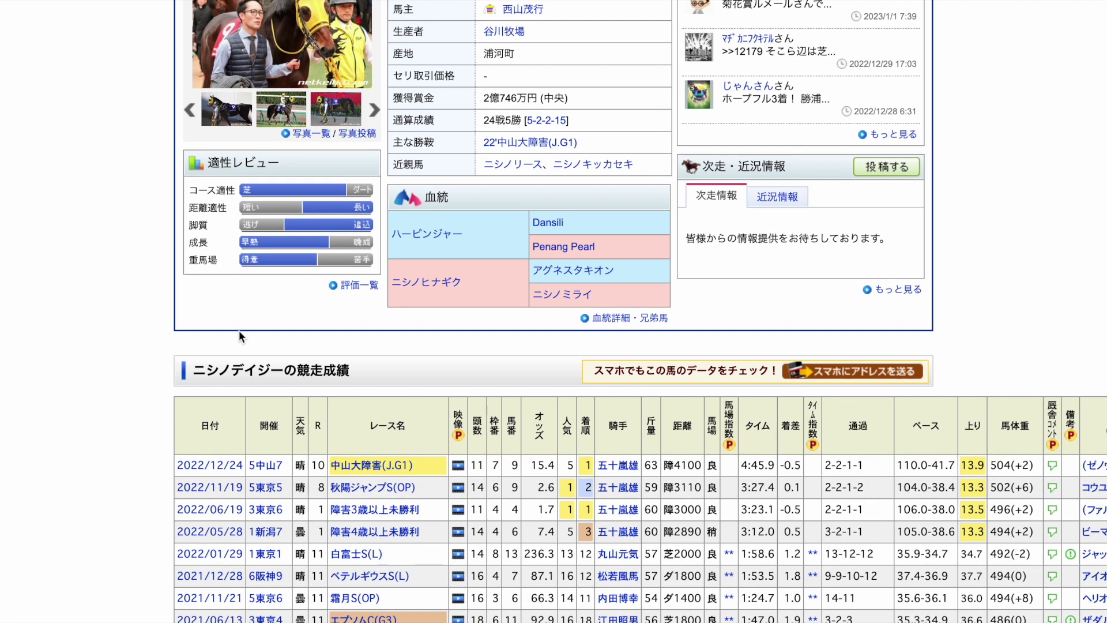
{"action": "scroll", "coordinate": [163, 332], "scroll_direction": "up", "scroll_amount": 1}
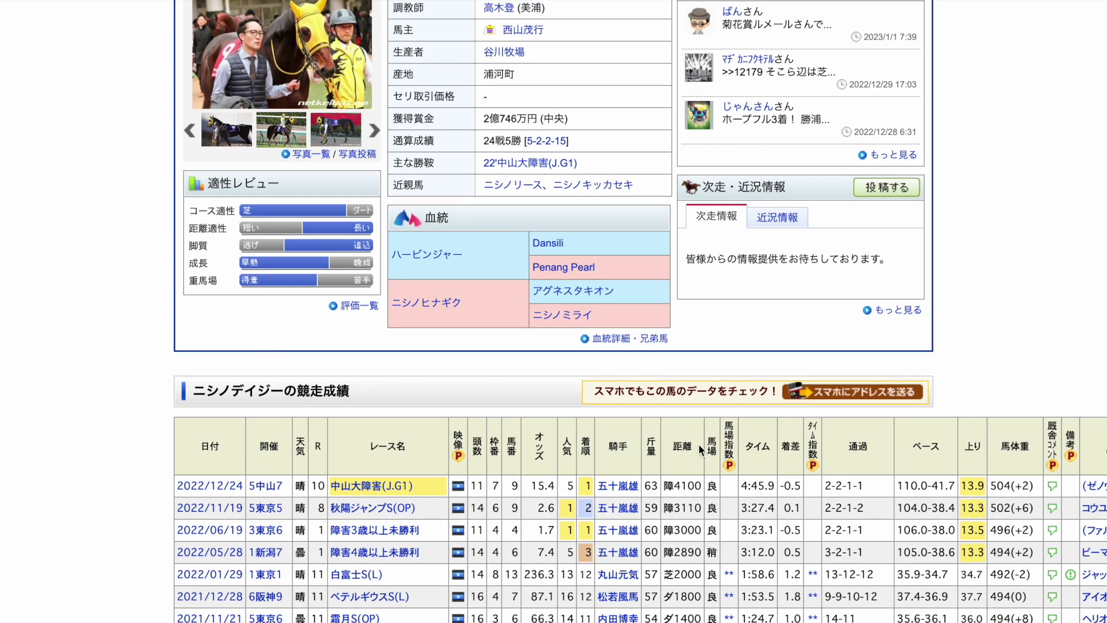
{"action": "scroll", "coordinate": [923, 491], "scroll_direction": "up", "scroll_amount": 2}
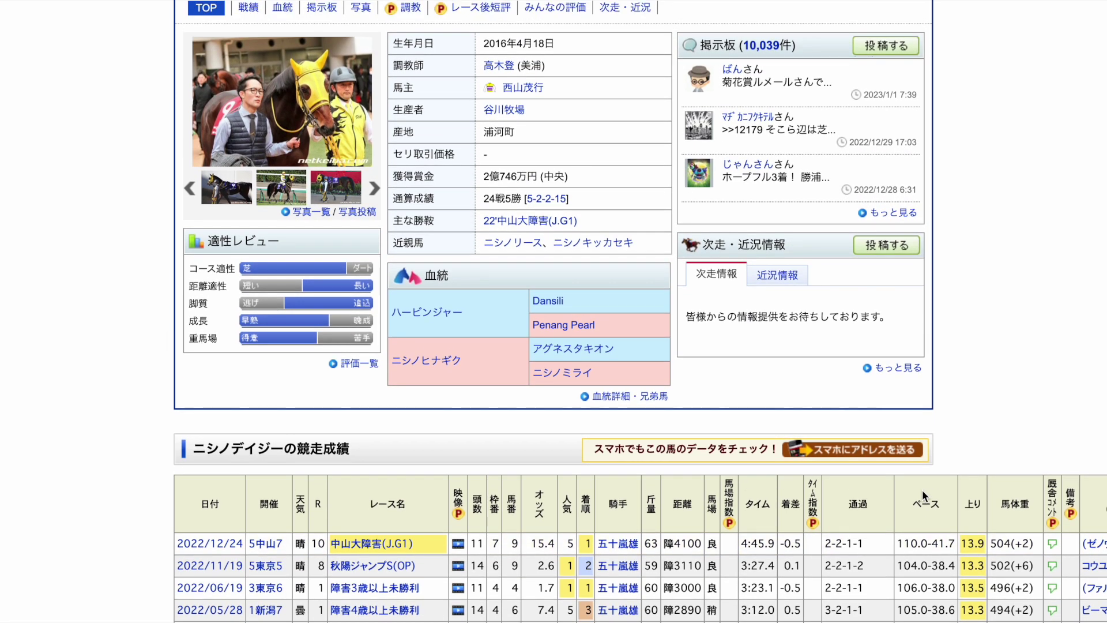
{"action": "scroll", "coordinate": [922, 490], "scroll_direction": "up", "scroll_amount": 3}
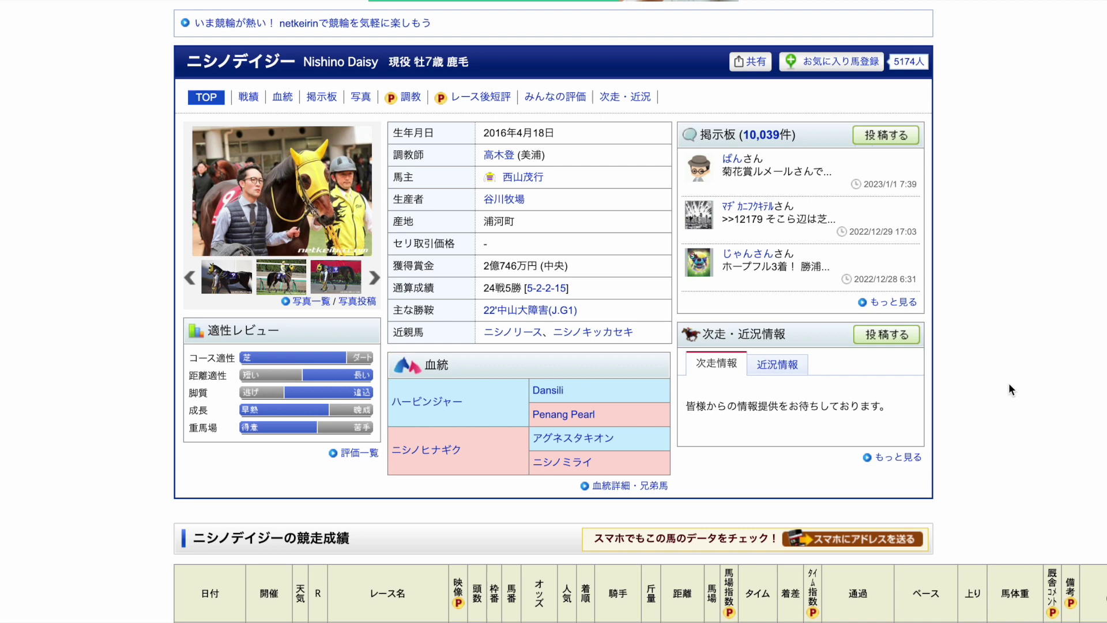
{"action": "scroll", "coordinate": [1008, 389], "scroll_direction": "up", "scroll_amount": 1}
{"action": "scroll", "coordinate": [1009, 384], "scroll_direction": "up", "scroll_amount": 1}
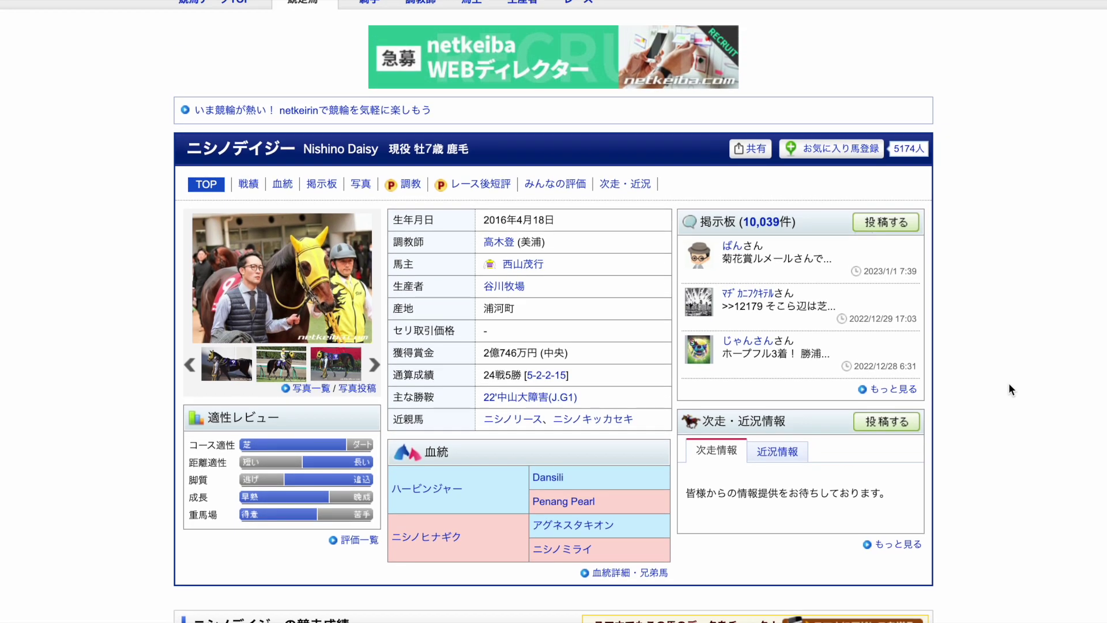
{"action": "scroll", "coordinate": [1008, 384], "scroll_direction": "up", "scroll_amount": 1}
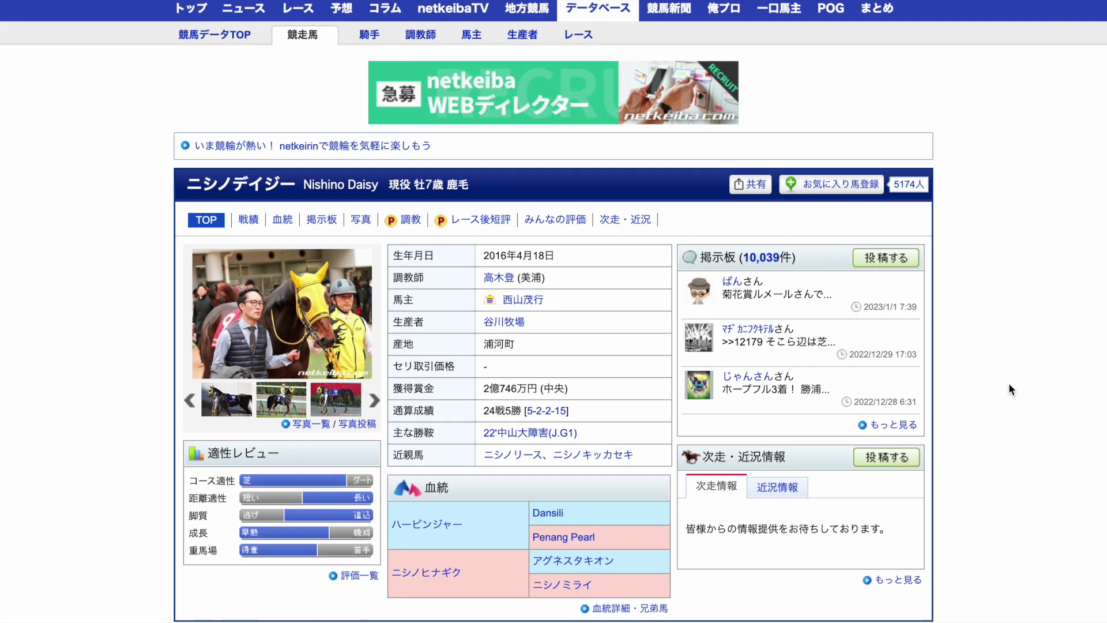
{"action": "scroll", "coordinate": [1009, 387], "scroll_direction": "up", "scroll_amount": 1}
{"action": "scroll", "coordinate": [1009, 385], "scroll_direction": "up", "scroll_amount": 1}
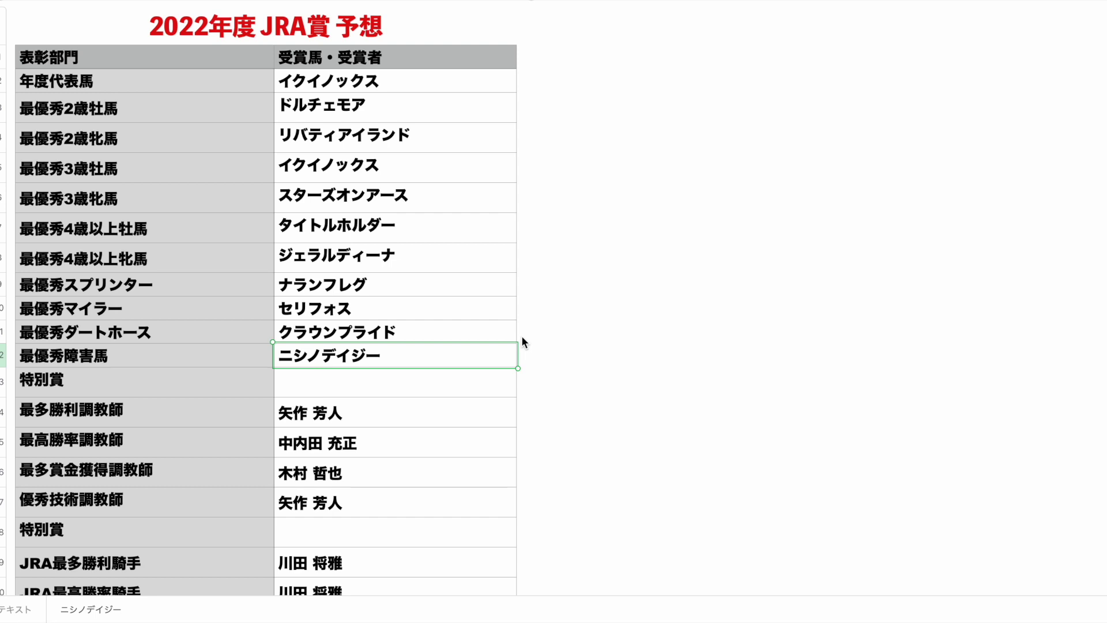
Deselect the 最優秀障害馬 cell and review the whole prediction table from 年度代表馬 through 最多勝利新人騎手
{"action": "left_click", "coordinate": [522, 339]}
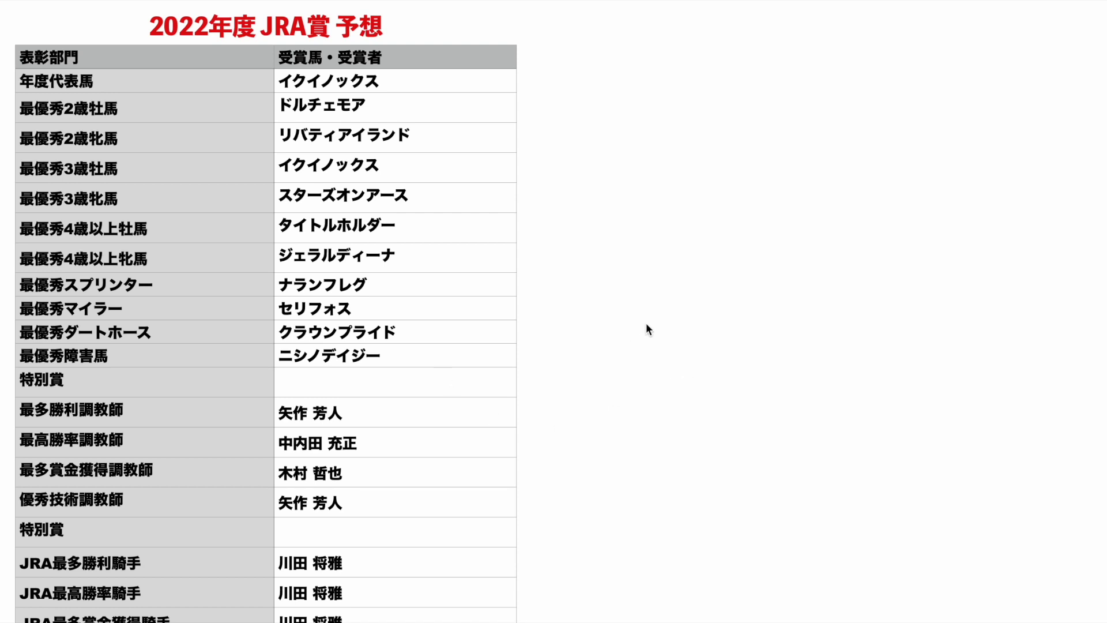
{"action": "scroll", "coordinate": [634, 427], "scroll_direction": "down", "scroll_amount": 8}
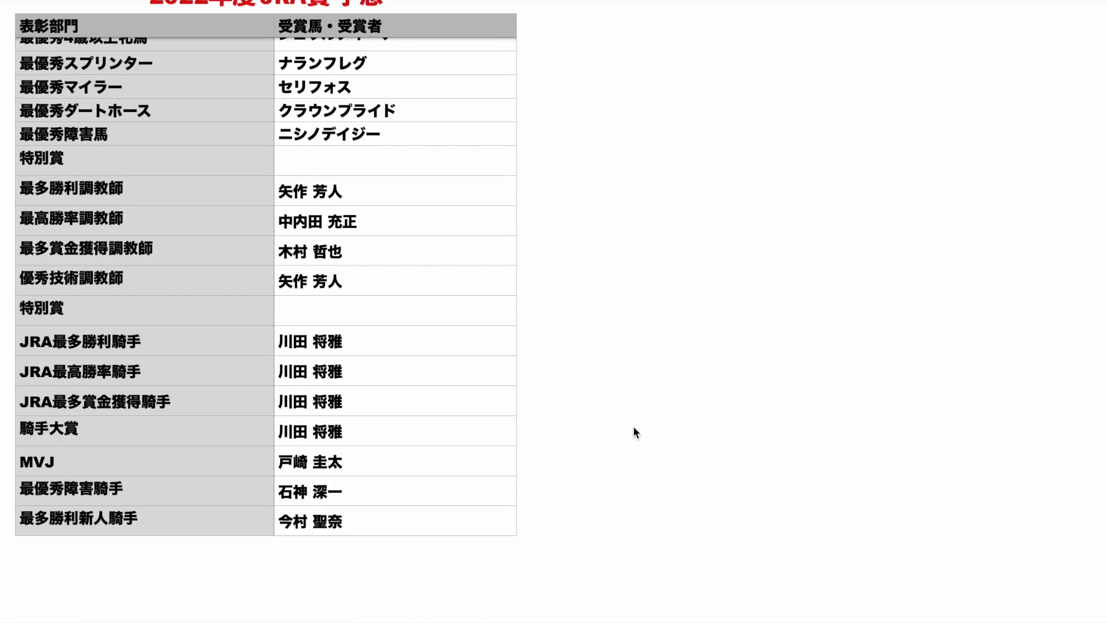
{"action": "scroll", "coordinate": [633, 427], "scroll_direction": "up", "scroll_amount": 5}
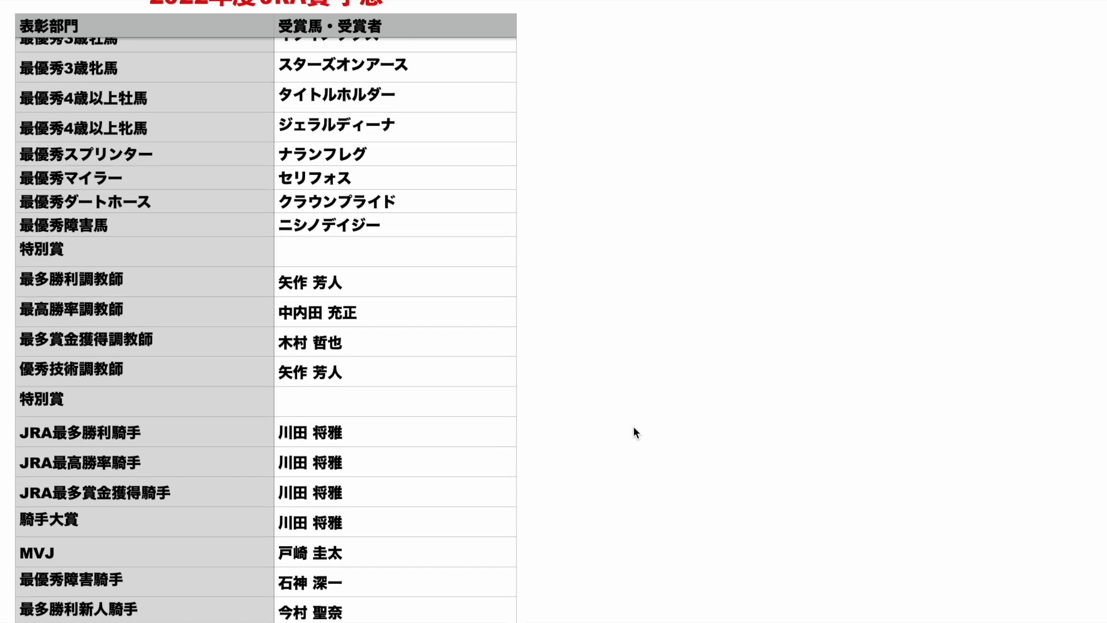
{"action": "scroll", "coordinate": [633, 431], "scroll_direction": "up", "scroll_amount": 2}
{"action": "scroll", "coordinate": [647, 355], "scroll_direction": "up", "scroll_amount": 1}
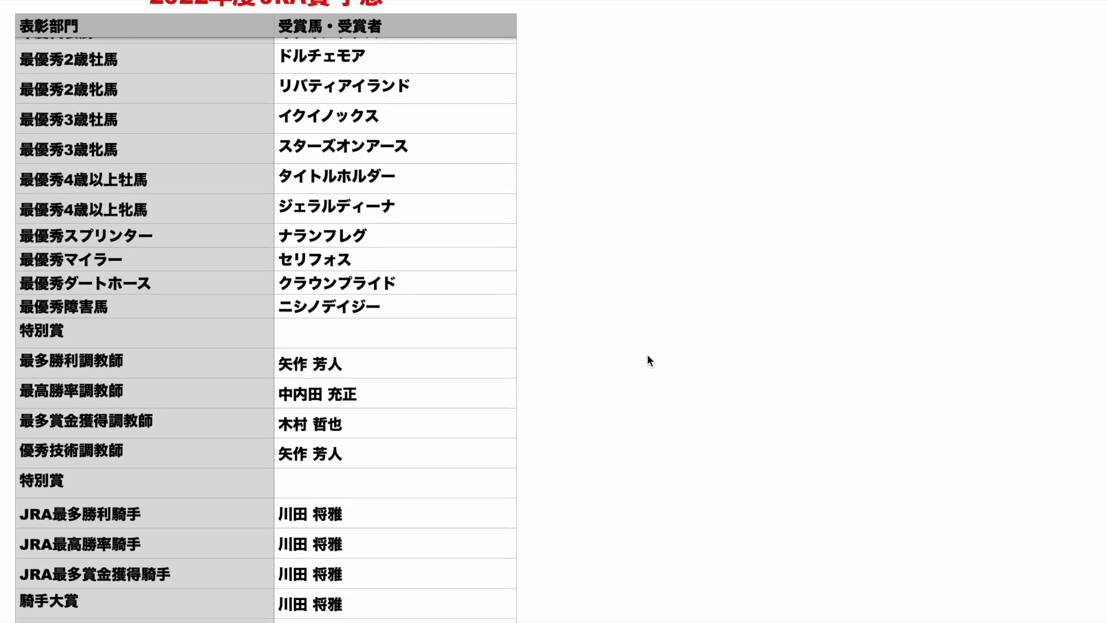
{"action": "scroll", "coordinate": [647, 355], "scroll_direction": "up", "scroll_amount": 3}
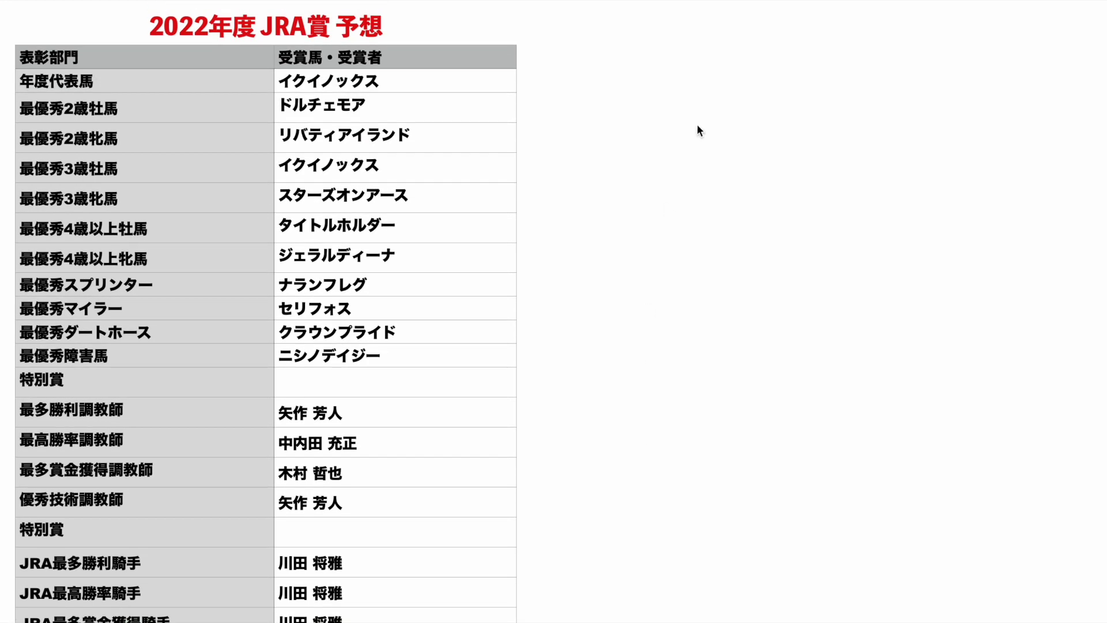